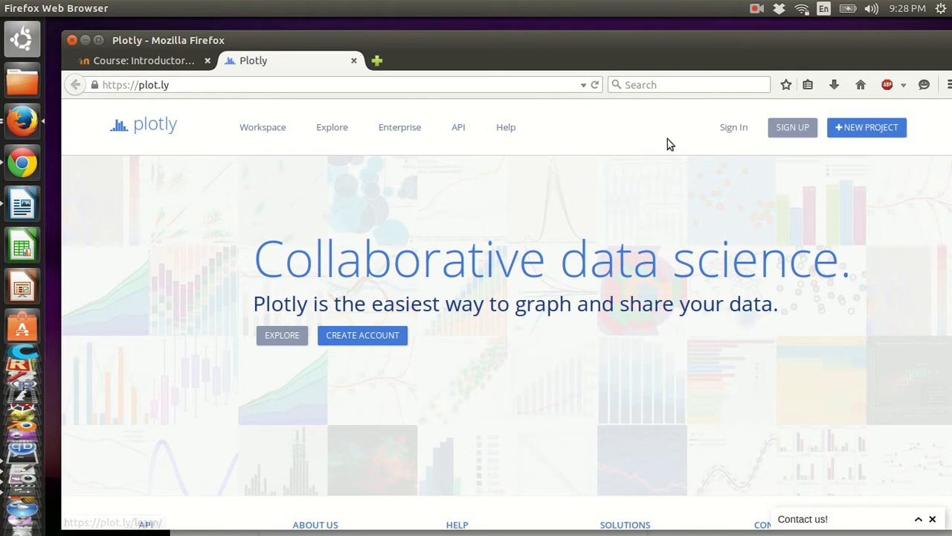
- Sign in to Plotly with the account's username and password
click(789, 131)
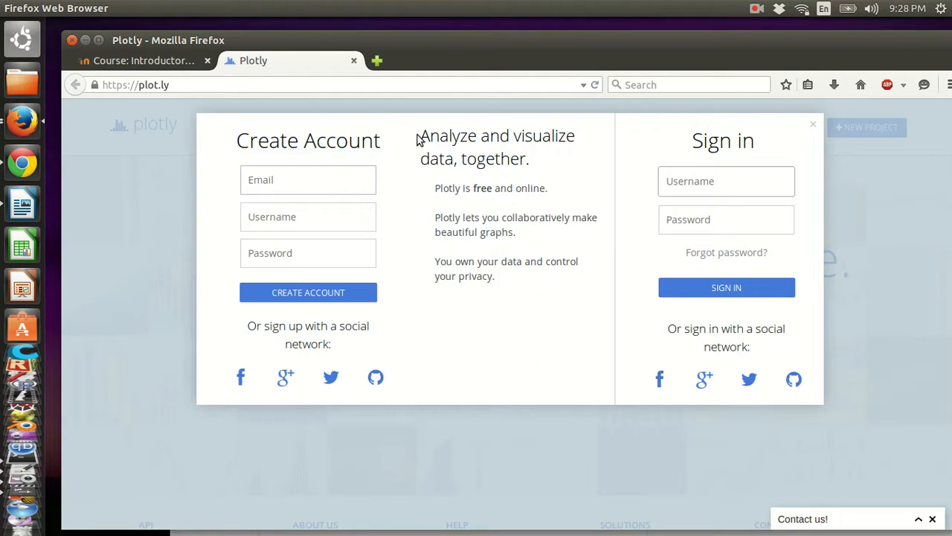
click(694, 193)
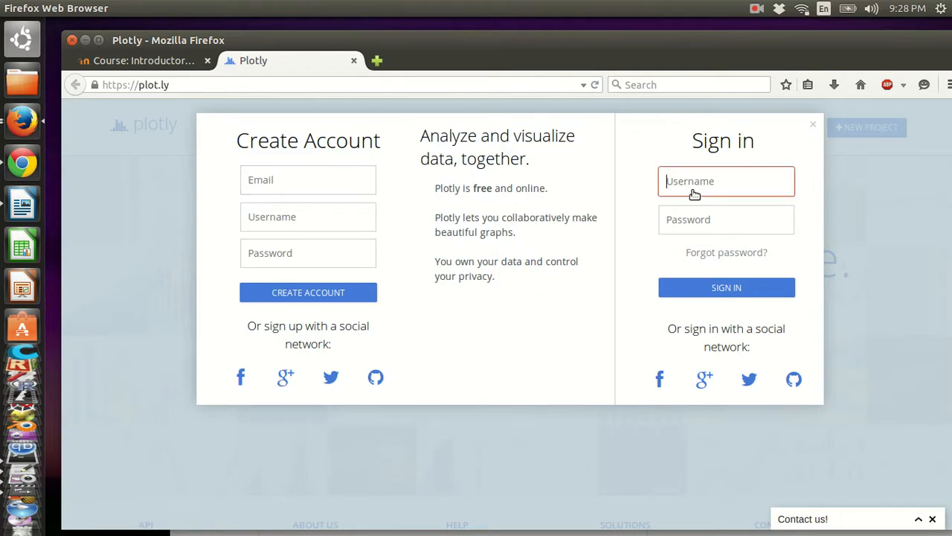
key(Tab)
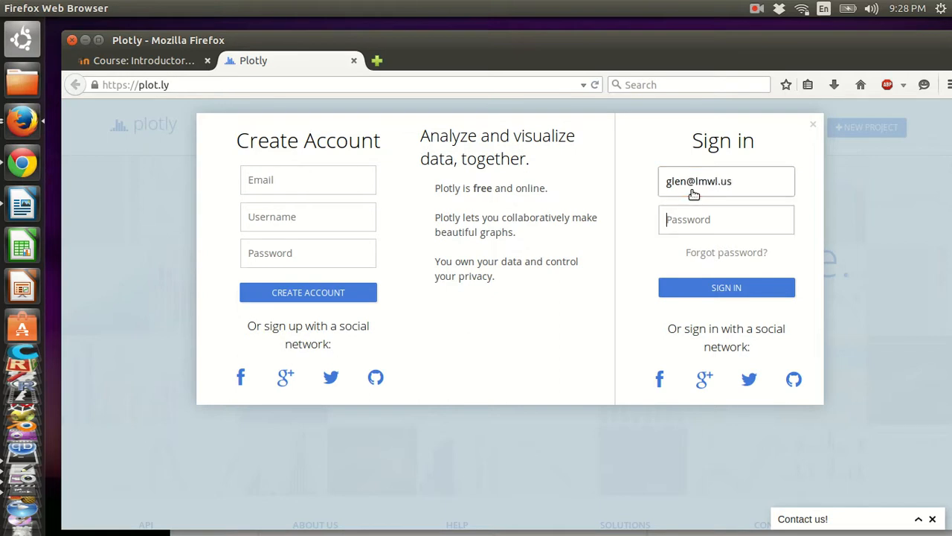
text(•••)
click(726, 287)
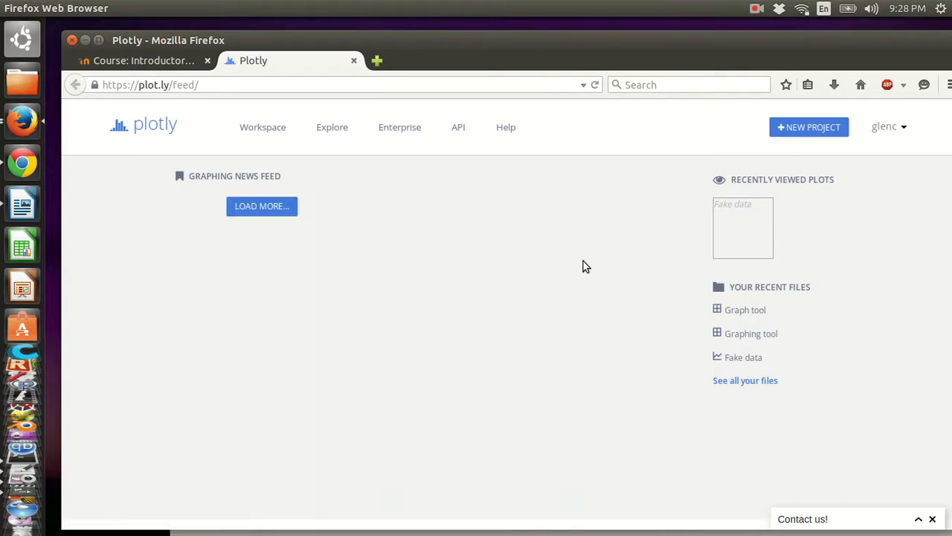
- Create a new Plotly project with a blank grid and select Col1 row 1
scroll(584, 266, down, 3)
scroll(584, 266, up, 3)
click(823, 129)
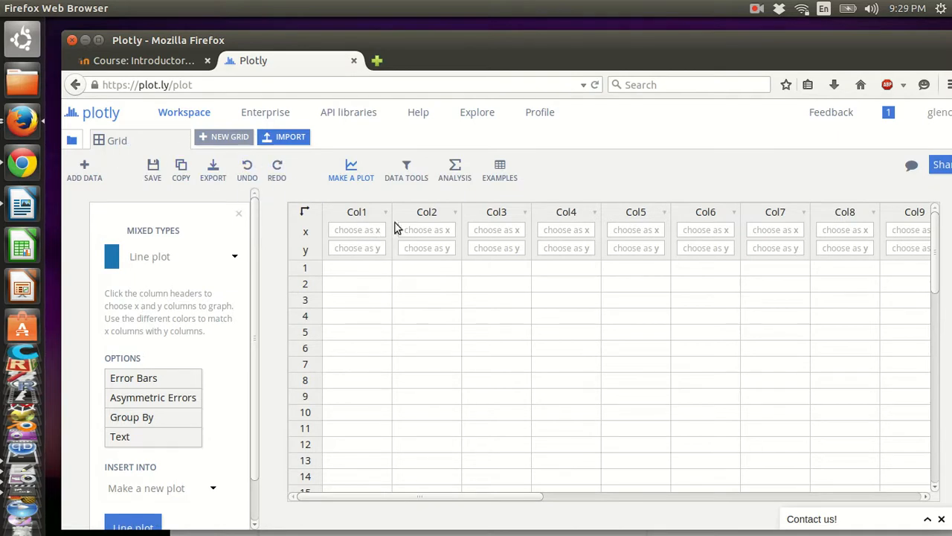
drag(516, 48, 486, 34)
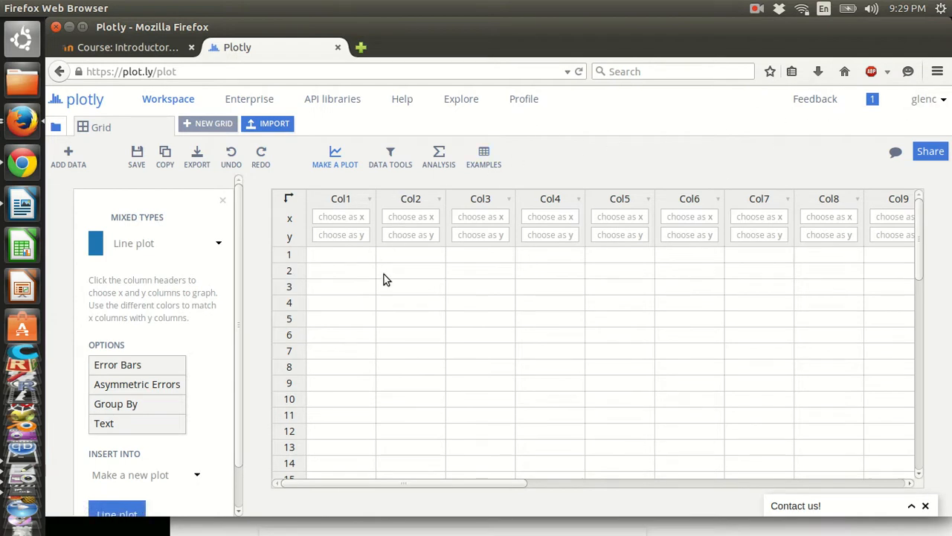
click(345, 264)
- Enter atomic masses 27, 137.3, 63.5, 55.8 and 207.2 into Col1 rows 1–5
text(27)
key(Return)
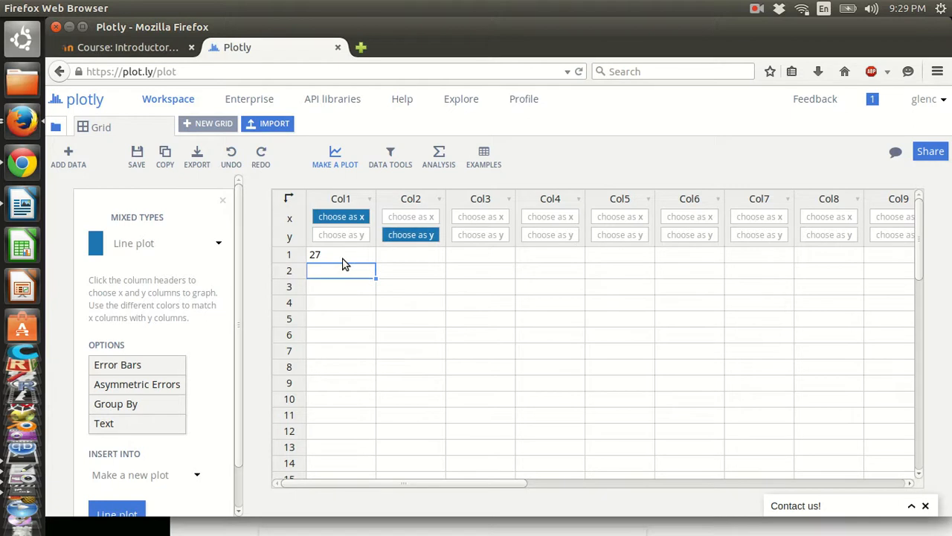
text(137.3)
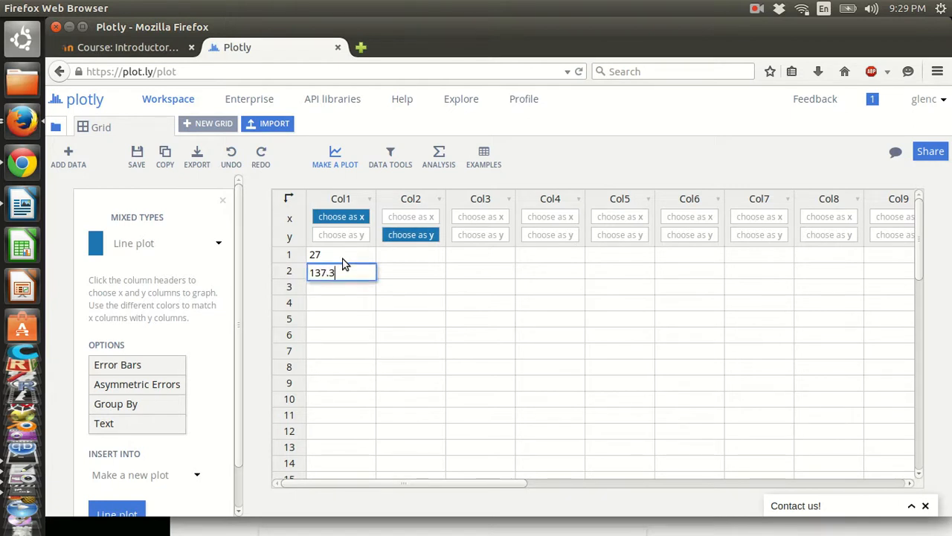
key(Return)
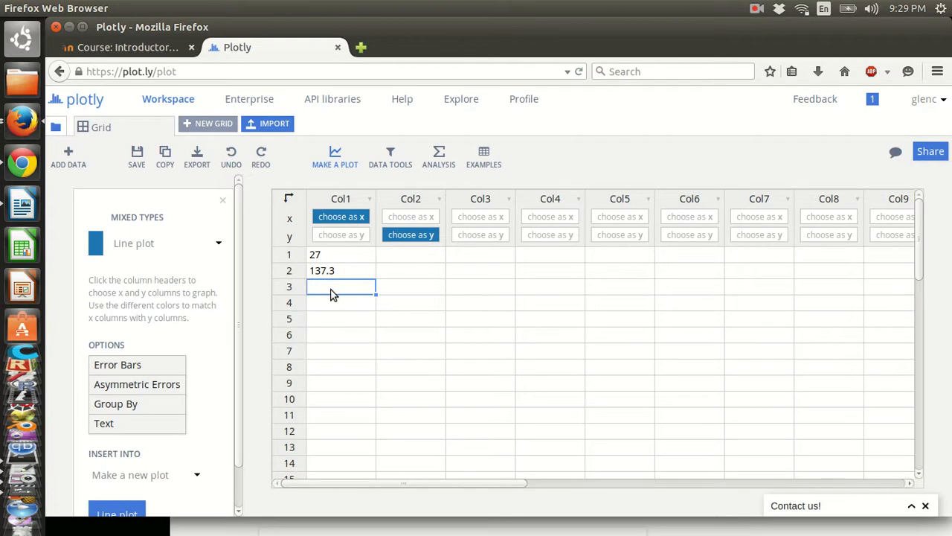
text(63.5)
key(Return)
text(55.)
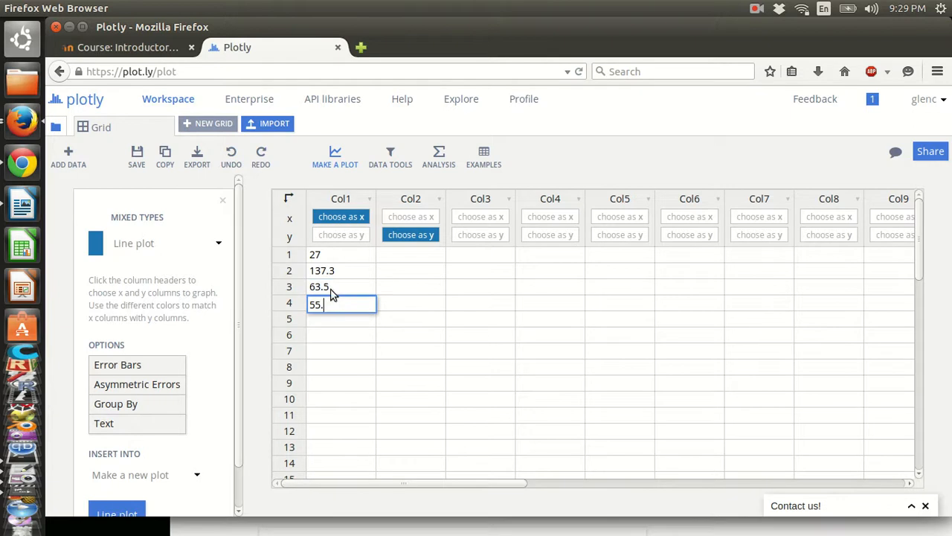
text(8)
key(Return)
text(207.2)
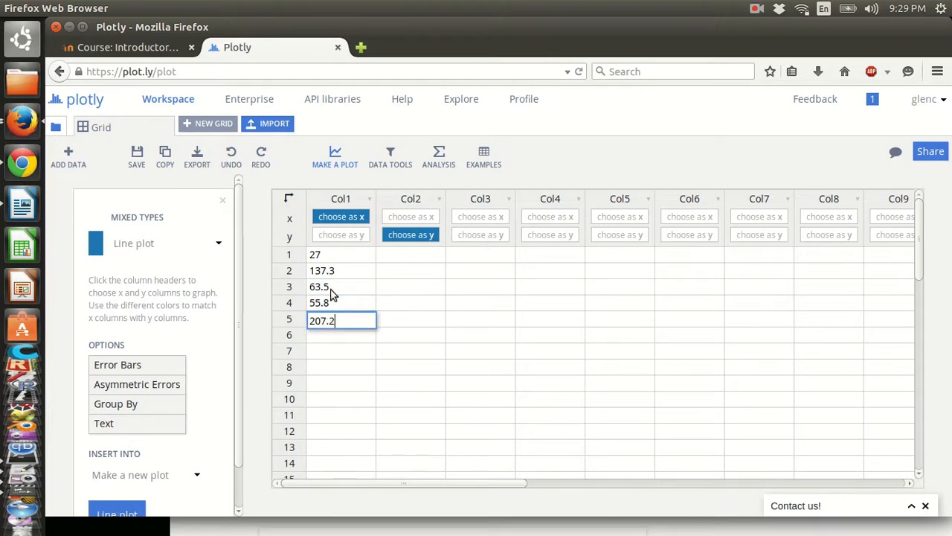
key(Return)
- Enter atomic masses 24.3, 107.9, 118.7, 47.9 and 65.4 into Col1 rows 6–10
text(24.3)
key(Return)
text(107.9)
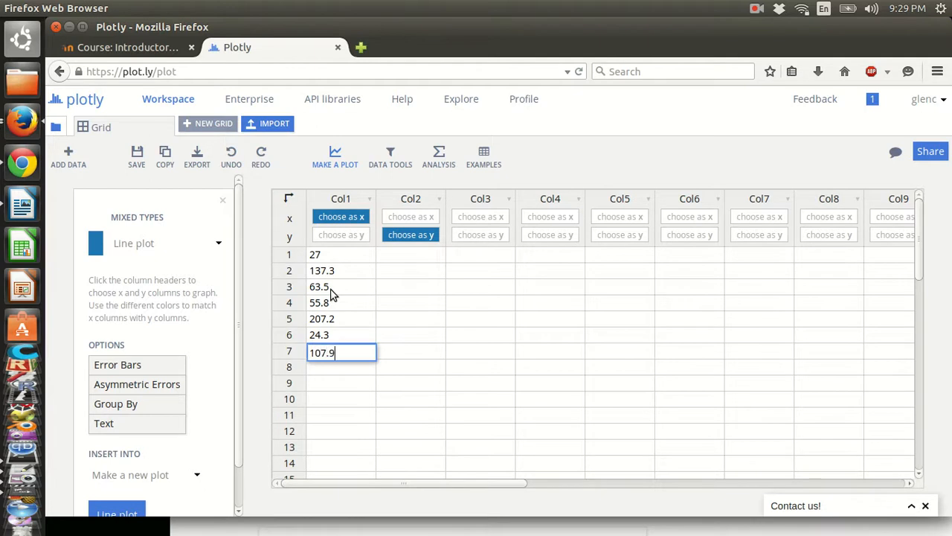
key(Return)
text(118.7)
key(Return)
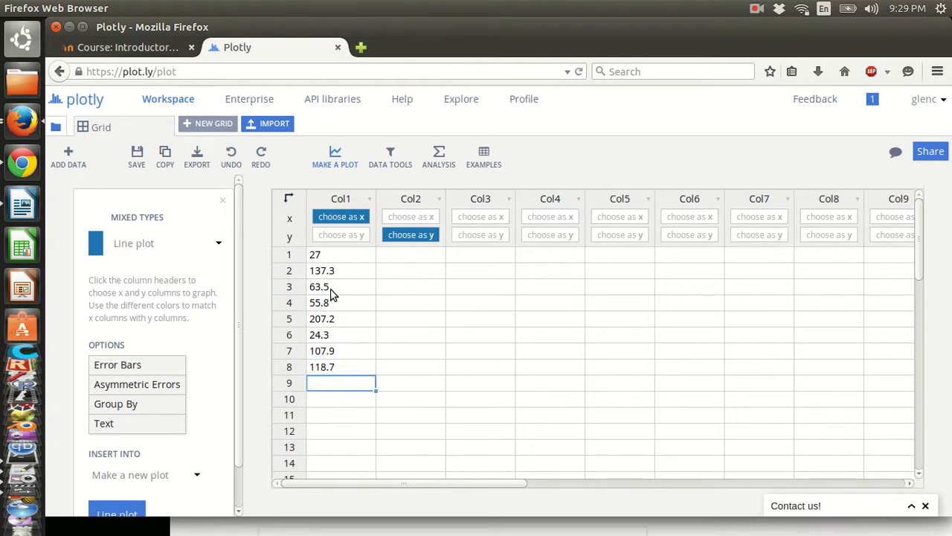
text(47.9)
key(Return)
text(65.4)
key(Return)
- Enter specific heats .9, .19, .38, .45 and .13 into Col2 rows 1–5
click(396, 257)
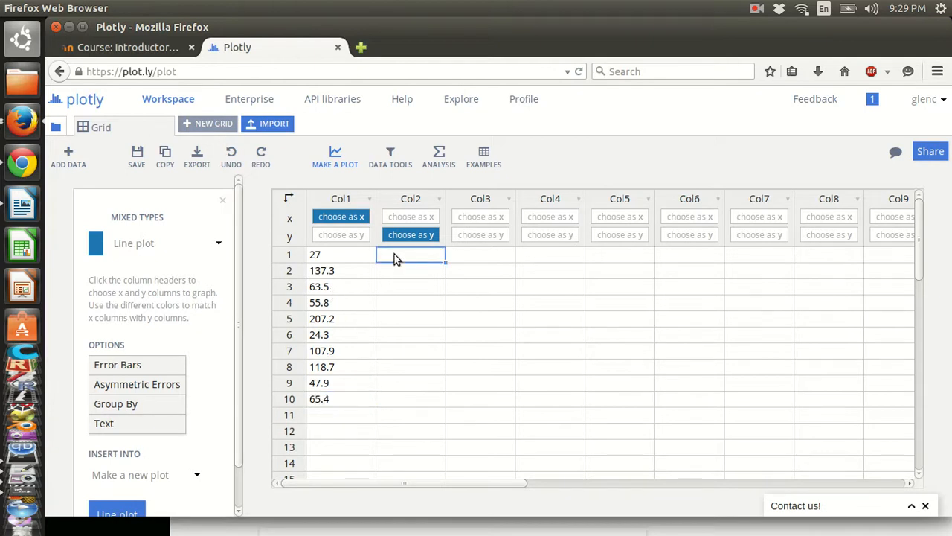
text(.9)
key(Return)
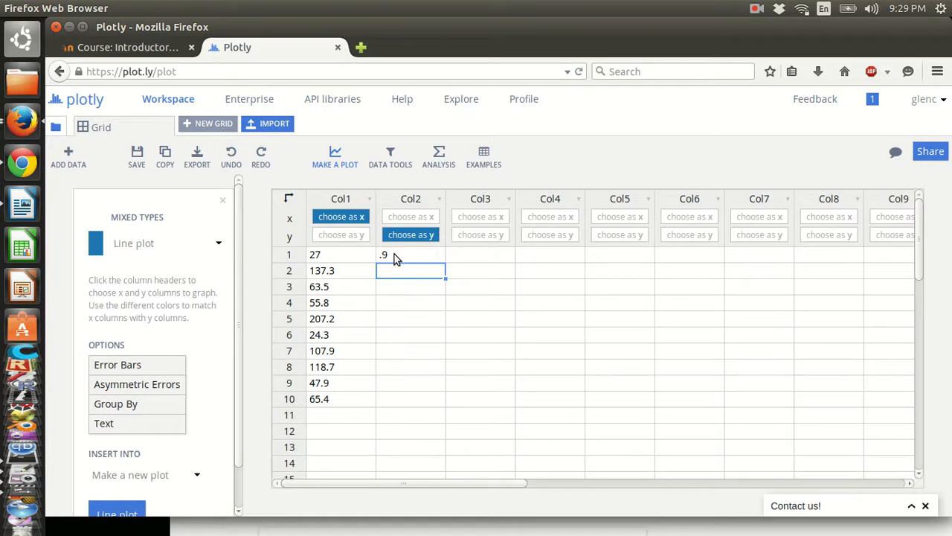
text(.19)
key(Return)
text(.38)
key(Return)
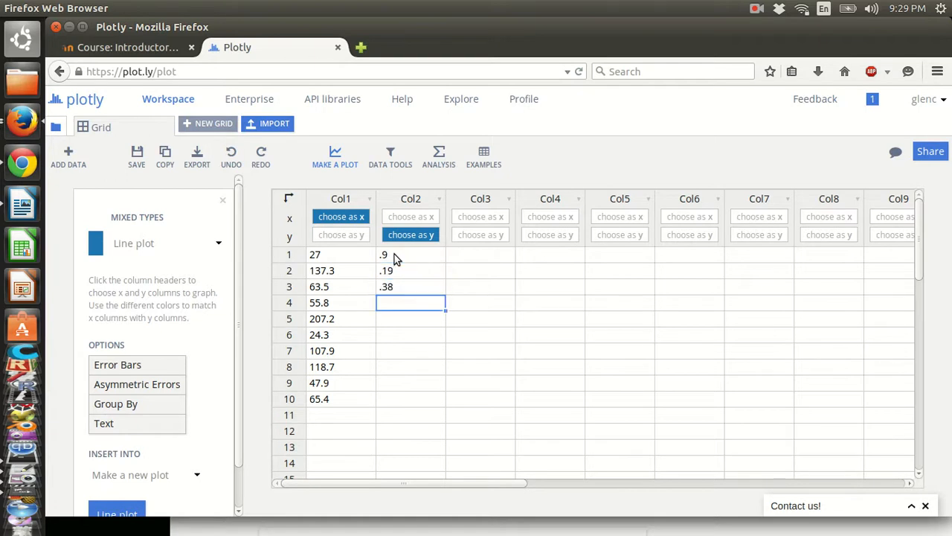
text(.45)
key(Return)
text(.13)
key(Return)
- Enter specific heats 1, .23, .22, .52 and .38 into Col2 rows 6–10
text(1)
key(Return)
text(.23)
key(Return)
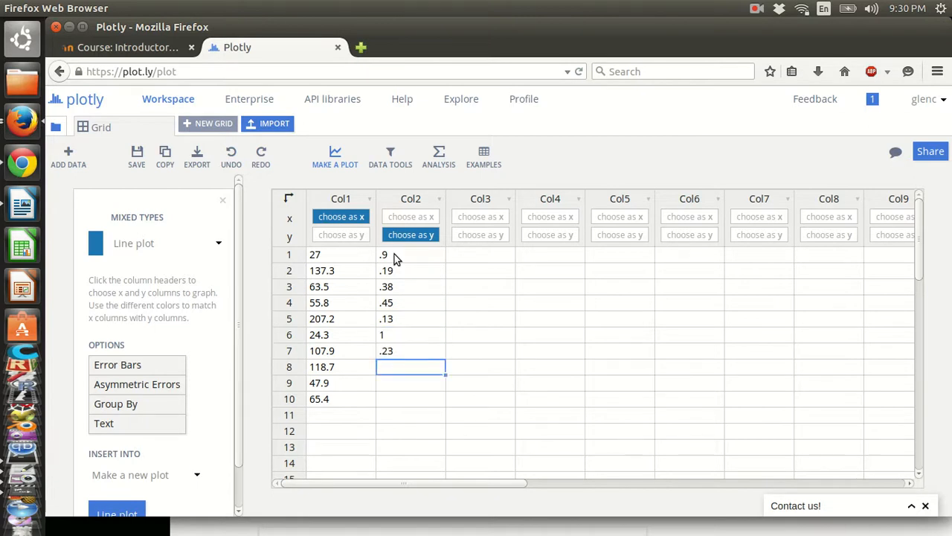
text(.22)
key(Return)
text(.56)
key(Return)
text(.38)
key(Return)
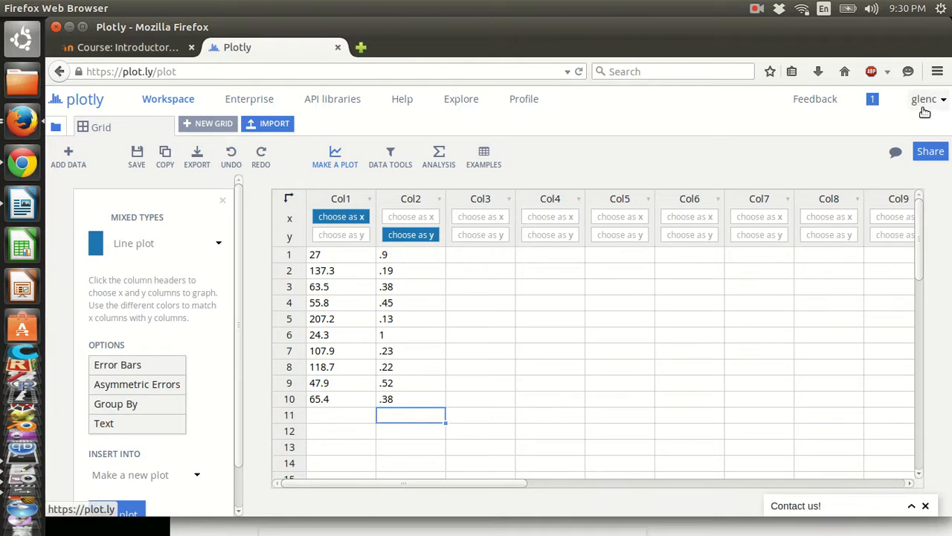
click(23, 39)
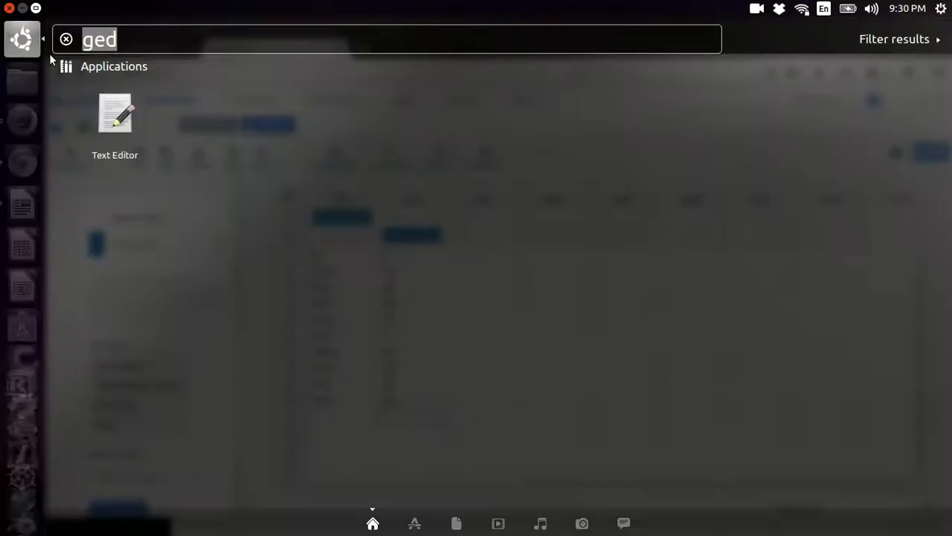
- Search the Dash for 'screensho' and launch the Screenshot application
text(screensho)
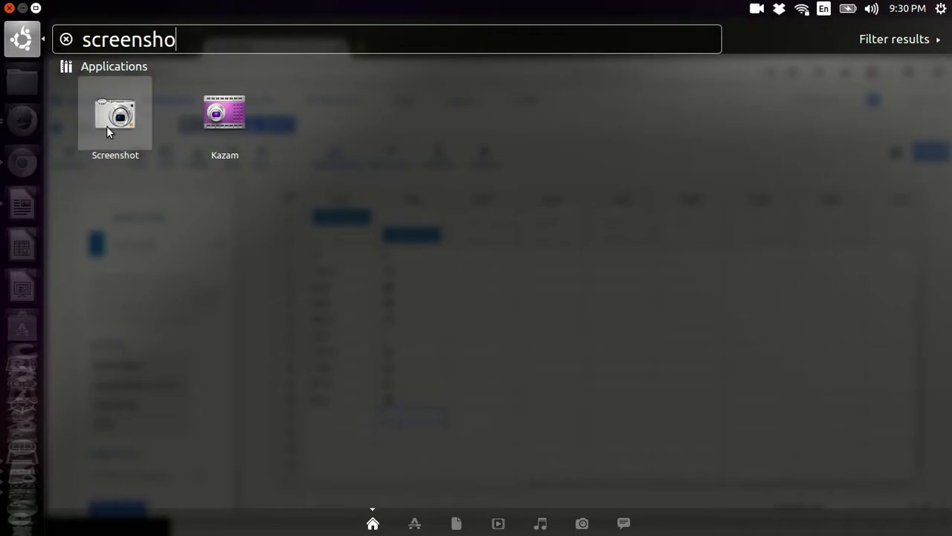
click(112, 119)
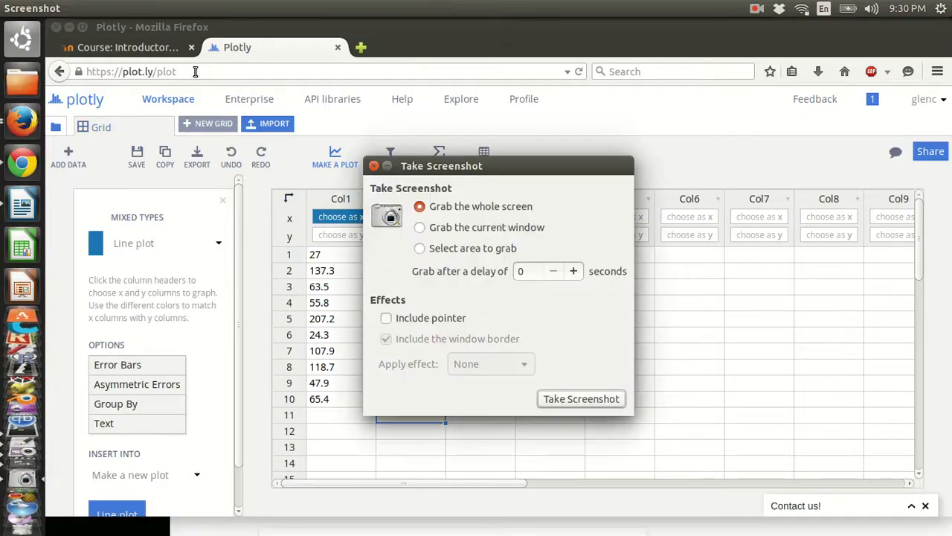
- Capture the current browser window and save the screenshot as a PNG in images
click(477, 231)
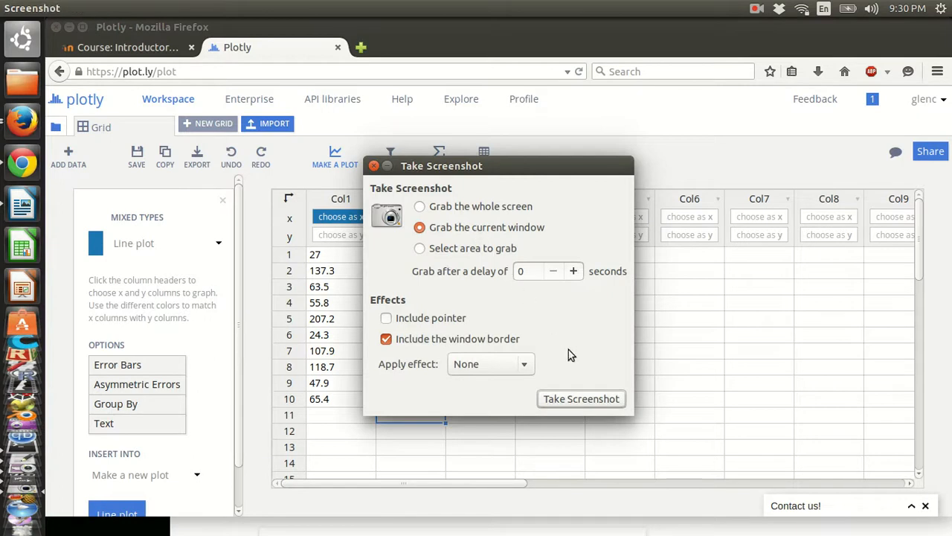
click(581, 399)
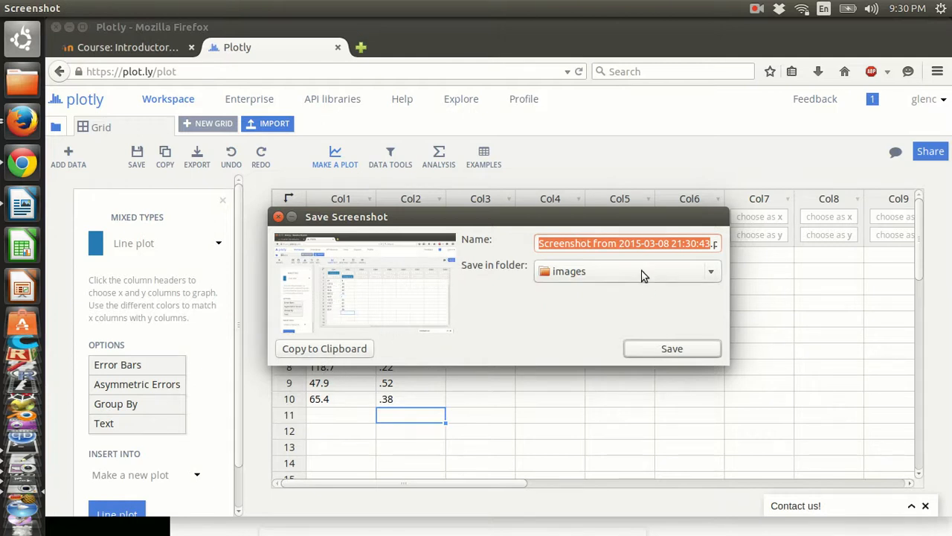
text(glen.png)
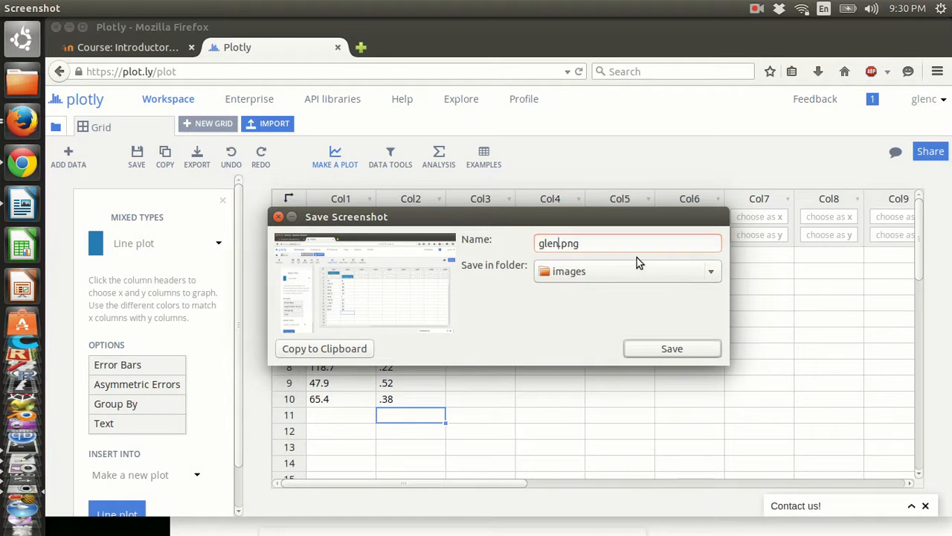
text(1)
click(669, 350)
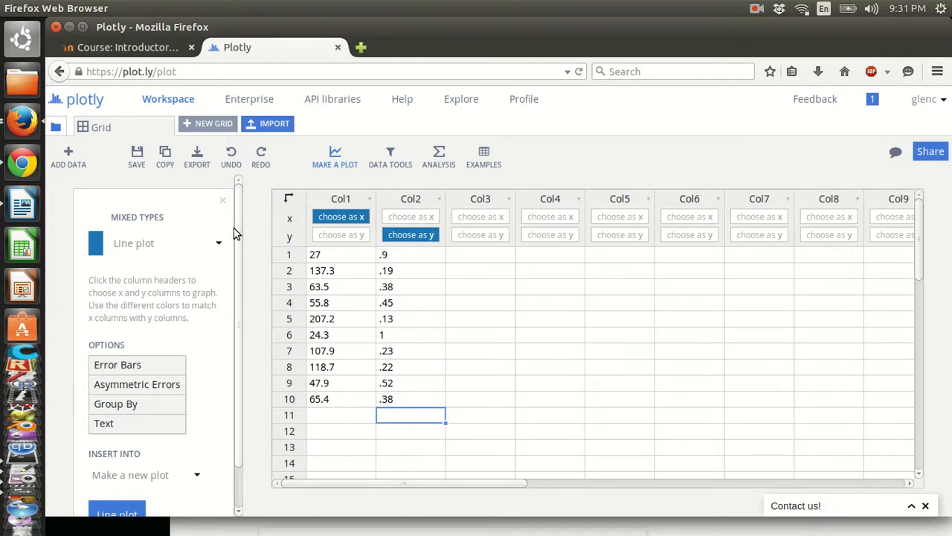
- Choose Scatter plot as the chart type and plot Col1 against Col2
drag(234, 232, 233, 270)
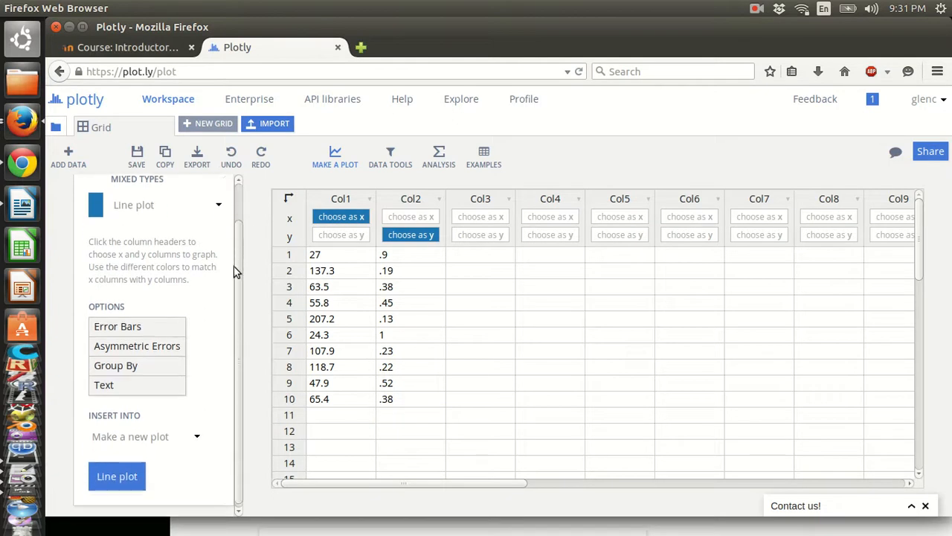
click(218, 203)
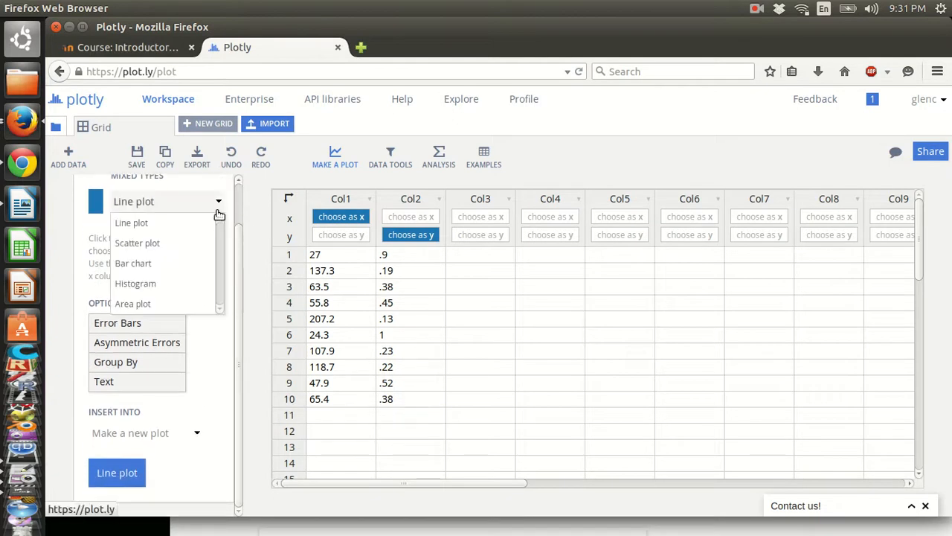
click(186, 246)
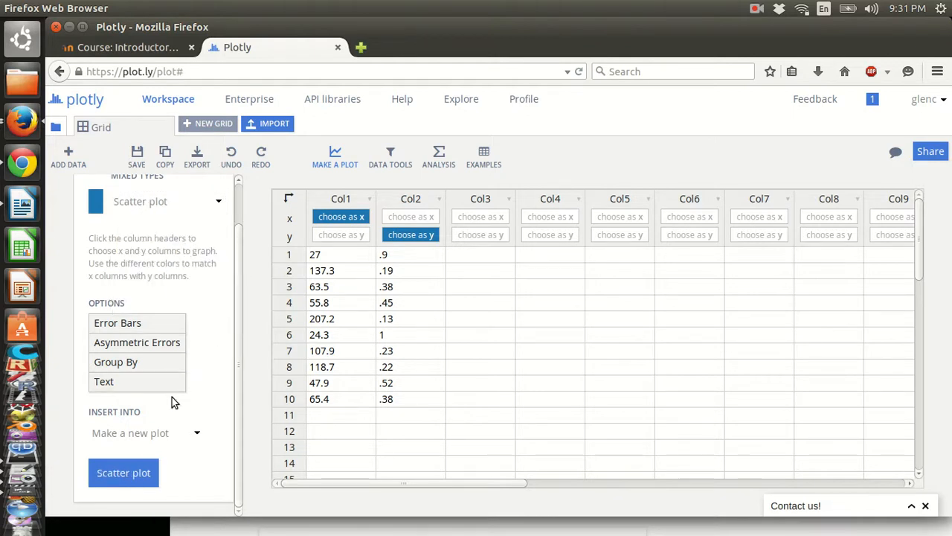
click(108, 474)
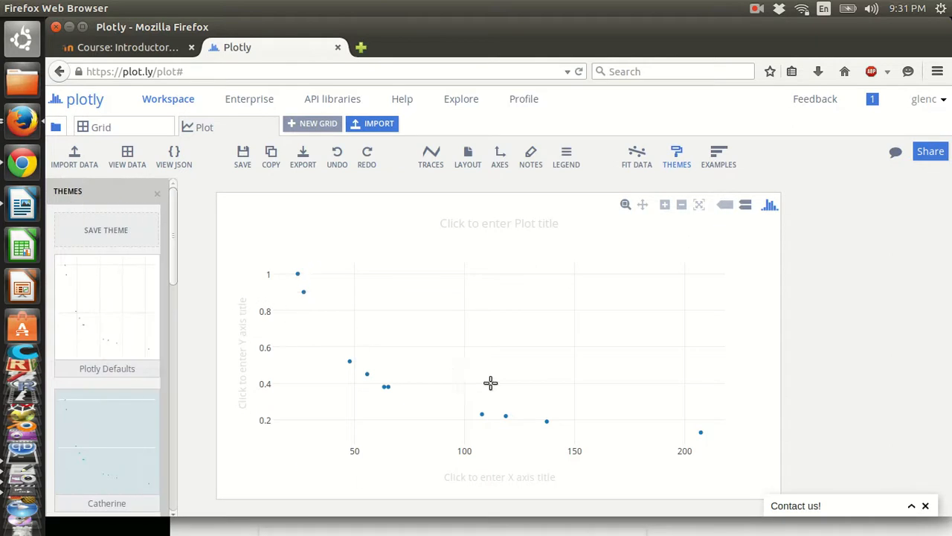
- Set the chart title to 'Specific Heat Capacities of Metals'
click(465, 220)
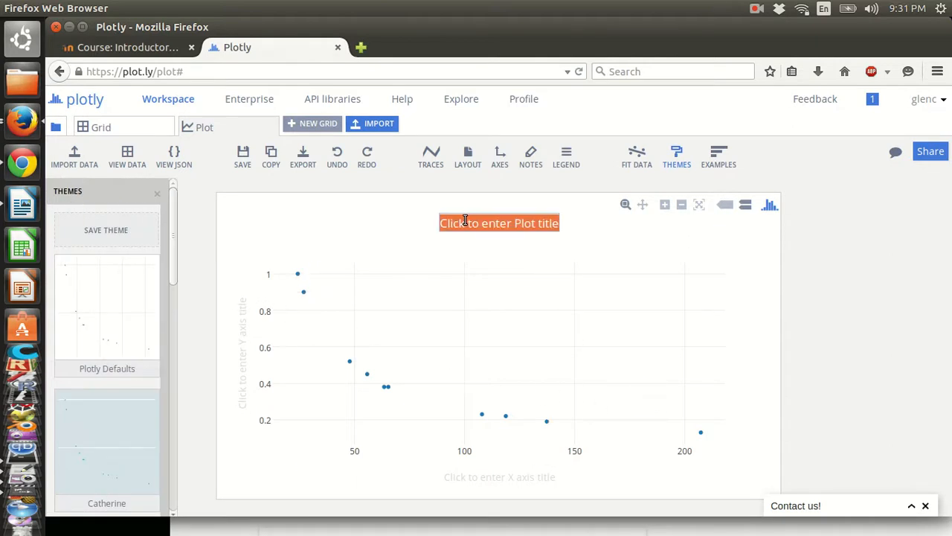
text(S)
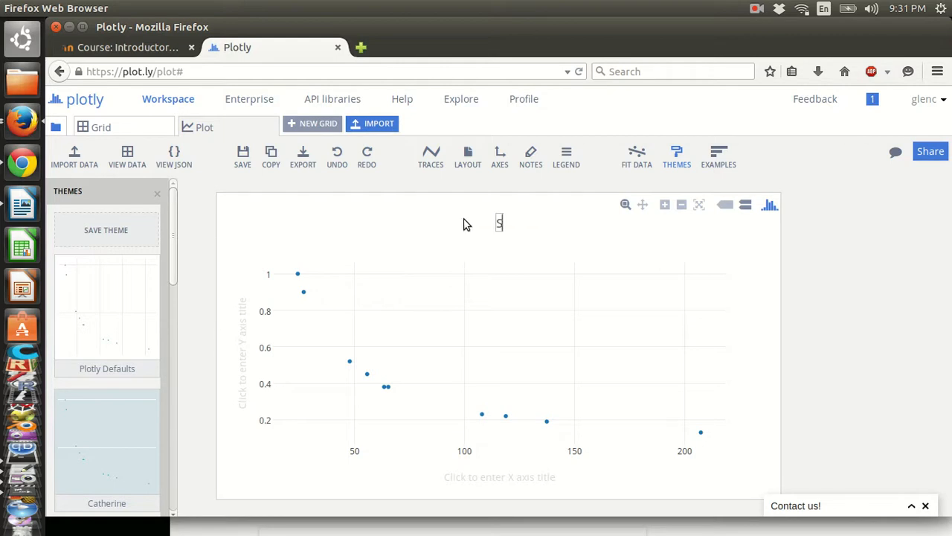
text(pecific Heat Capacities of Metals)
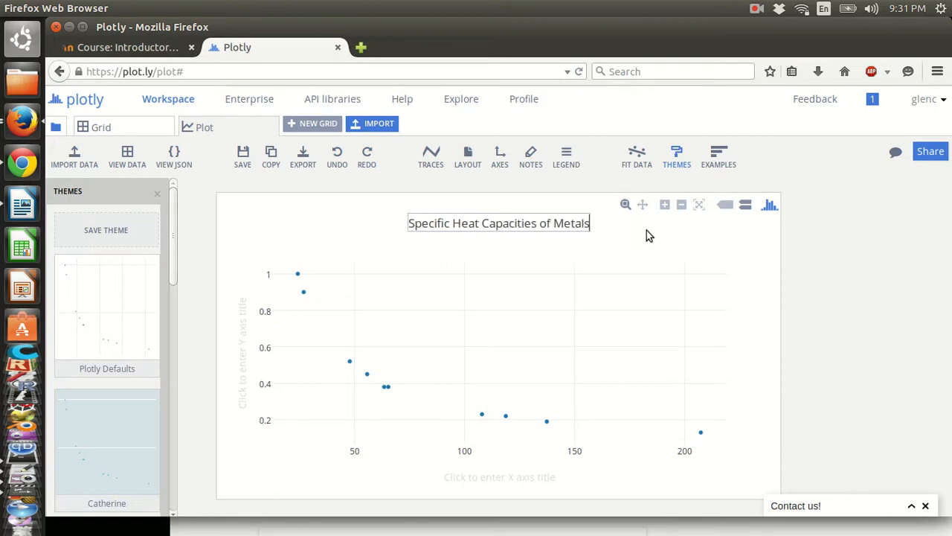
key(ctrl+a)
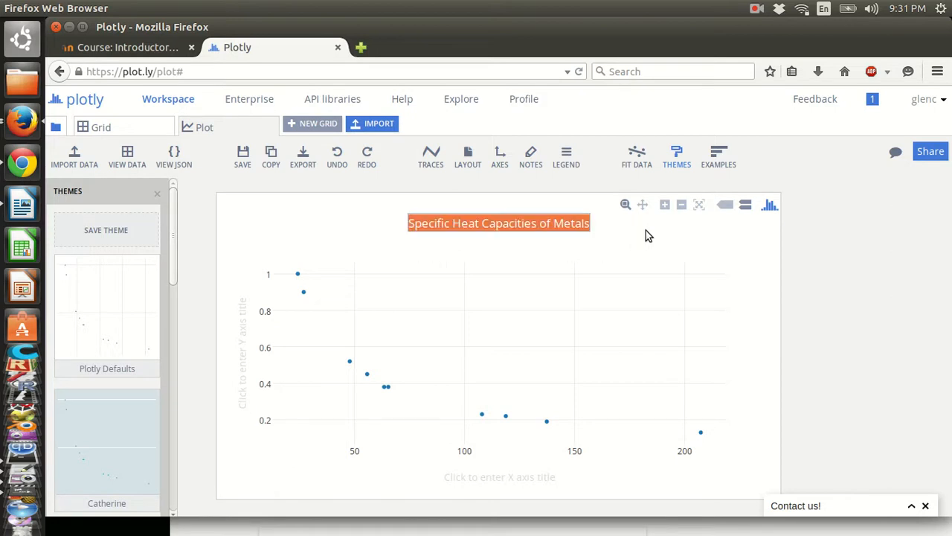
text(number 56)
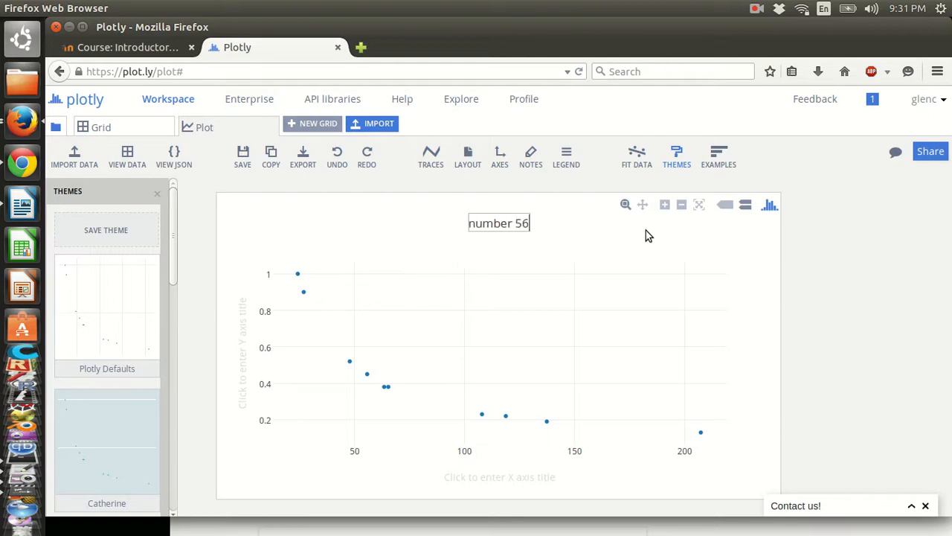
key(BackSpace)
text(on page 5-11)
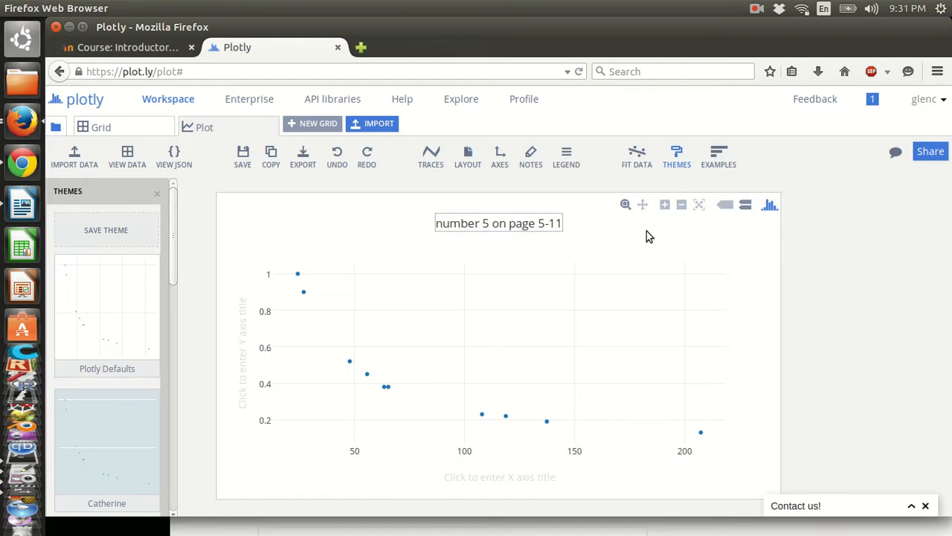
text(graph for)
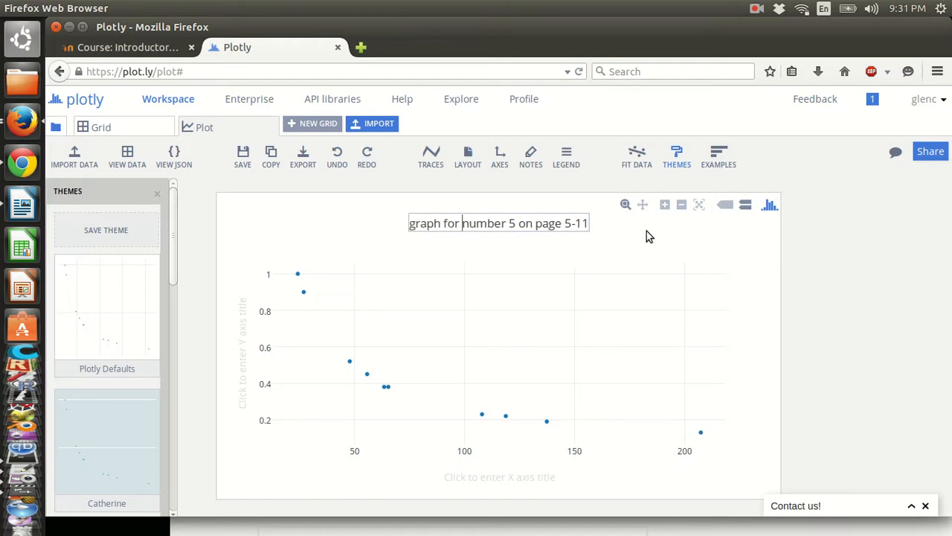
key(ctrl+a)
text(Specific)
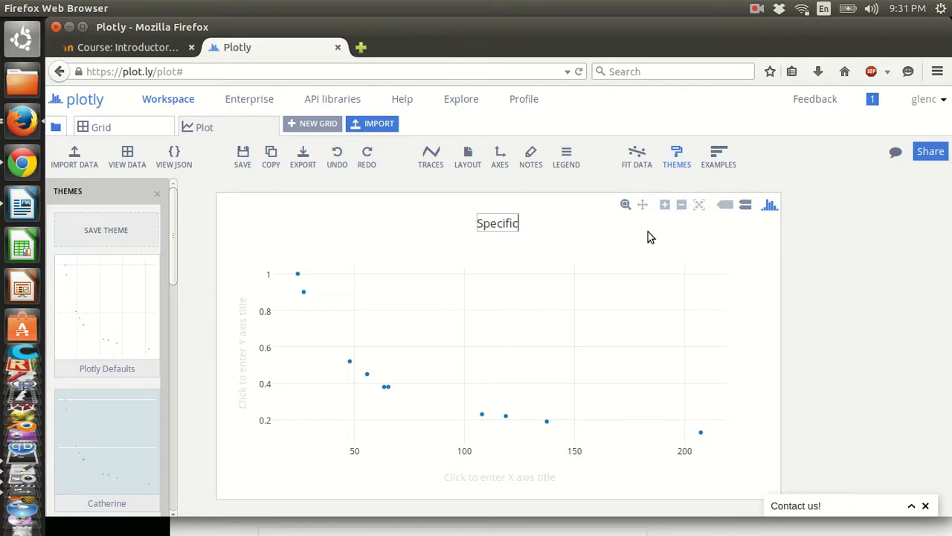
text( Heat Capac)
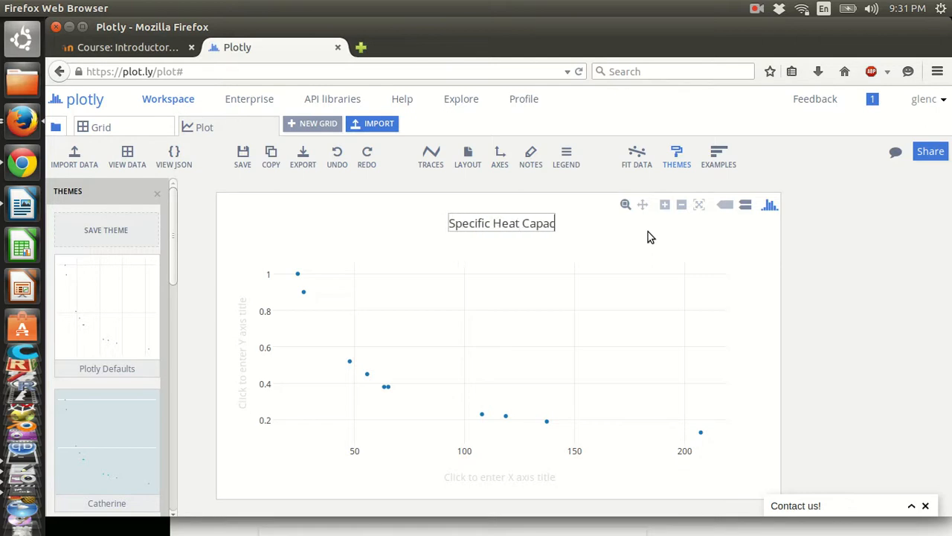
text(ities of Metals)
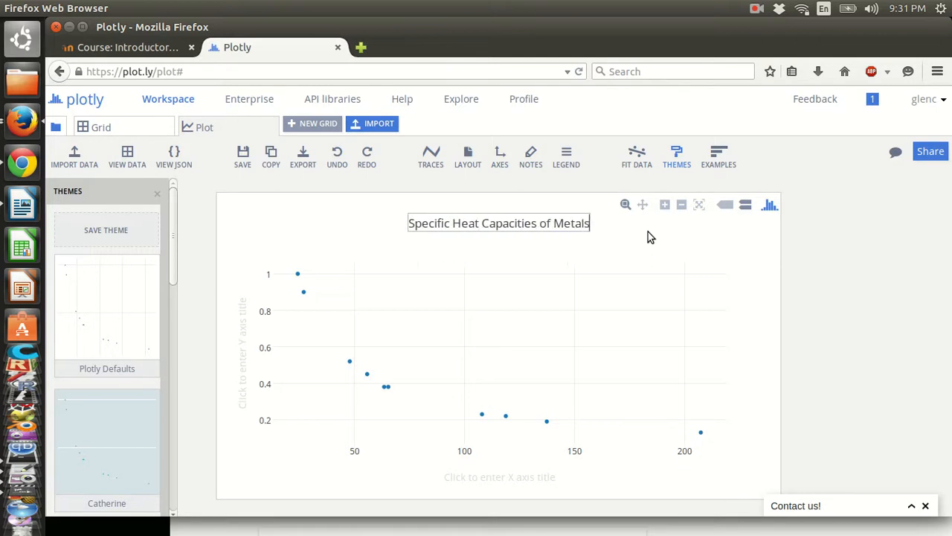
- Label the x axis 'Atomic mass (amu)' and the y axis 'Specific Heat Capacity (J / [g . C])'
click(537, 477)
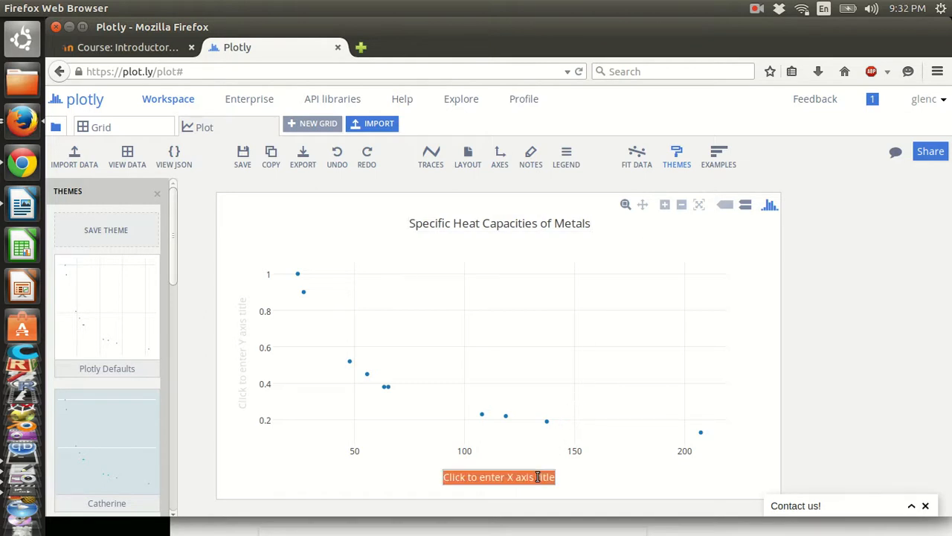
text(Atomic ma)
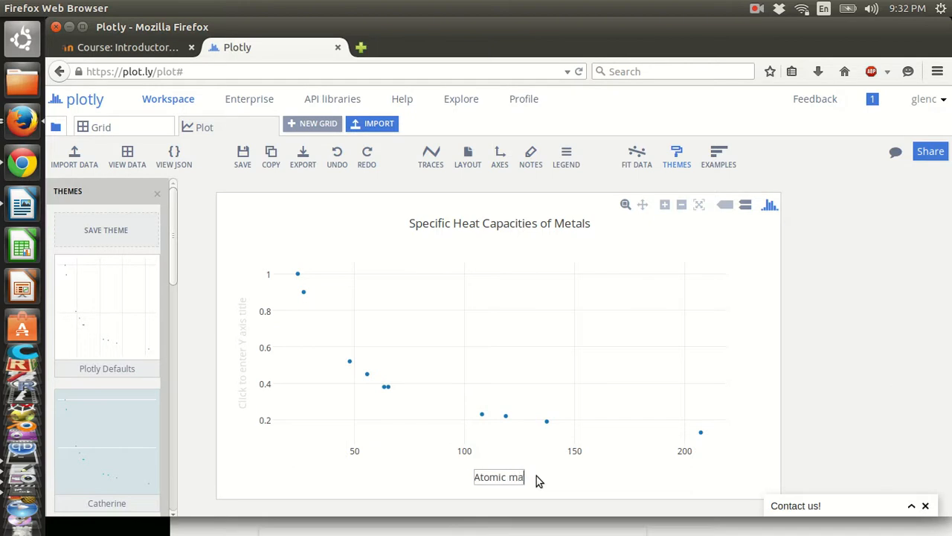
text(ss (amu))
key(Return)
click(241, 335)
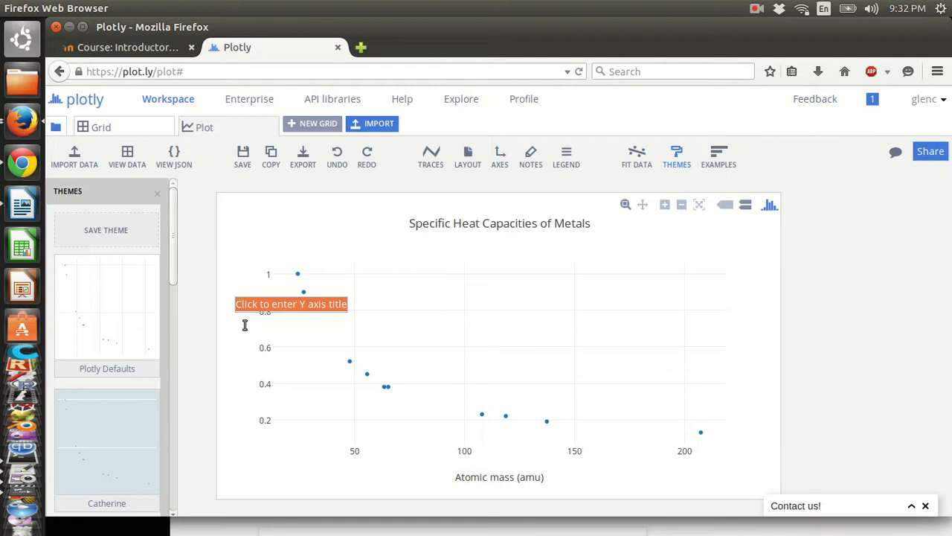
text(Speci)
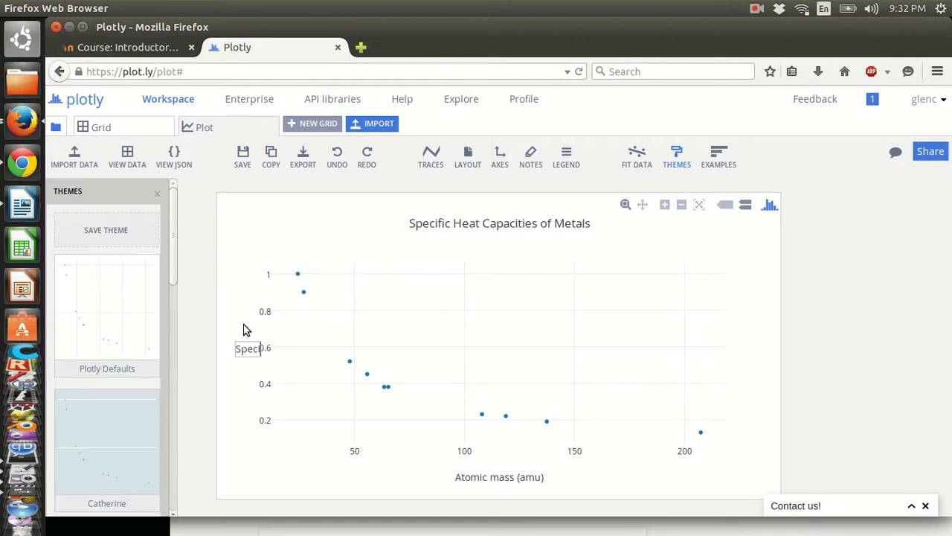
text(fic Heat Cppacity (J J)
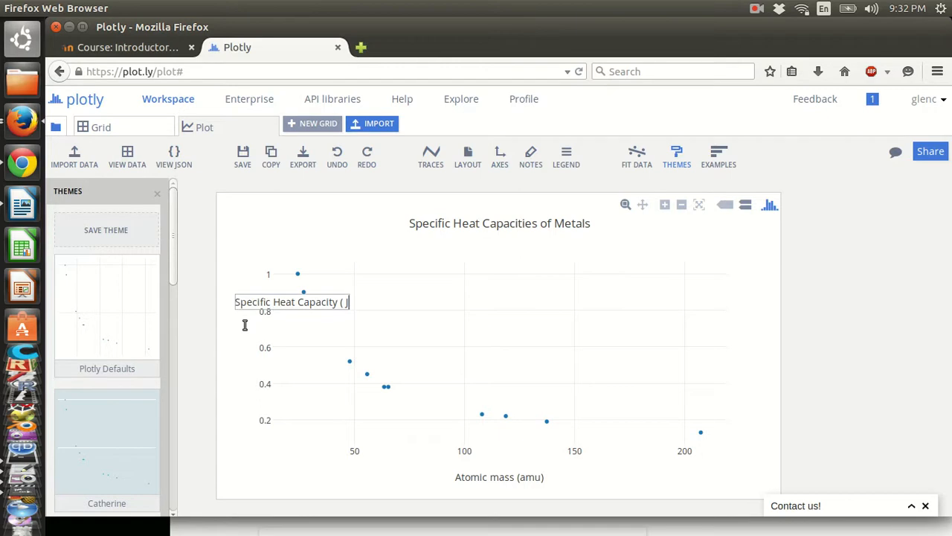
text( / [g . C] ))
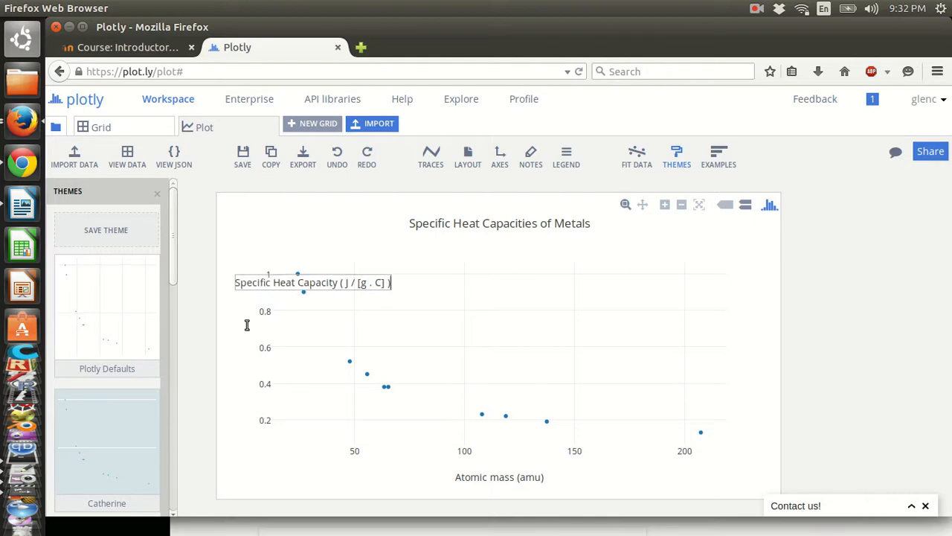
click(246, 325)
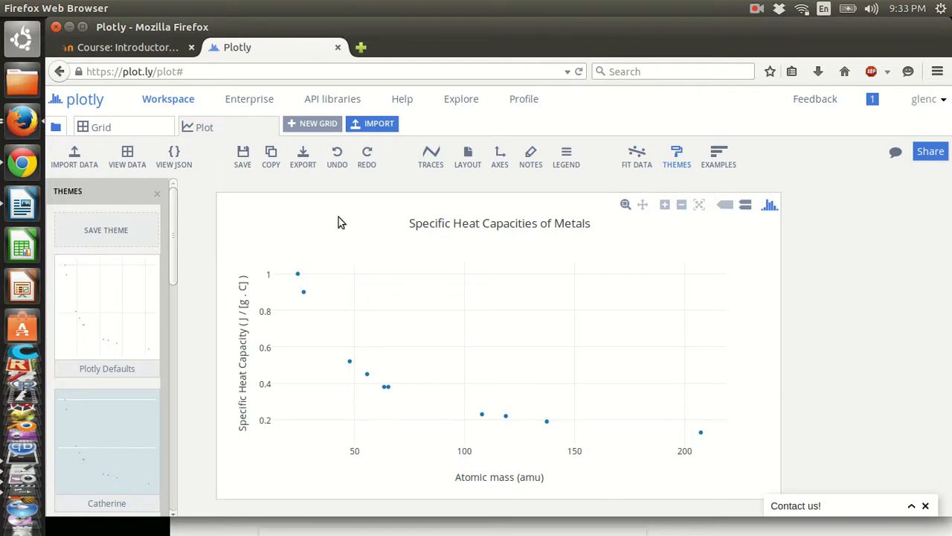
key(alt+Tab)
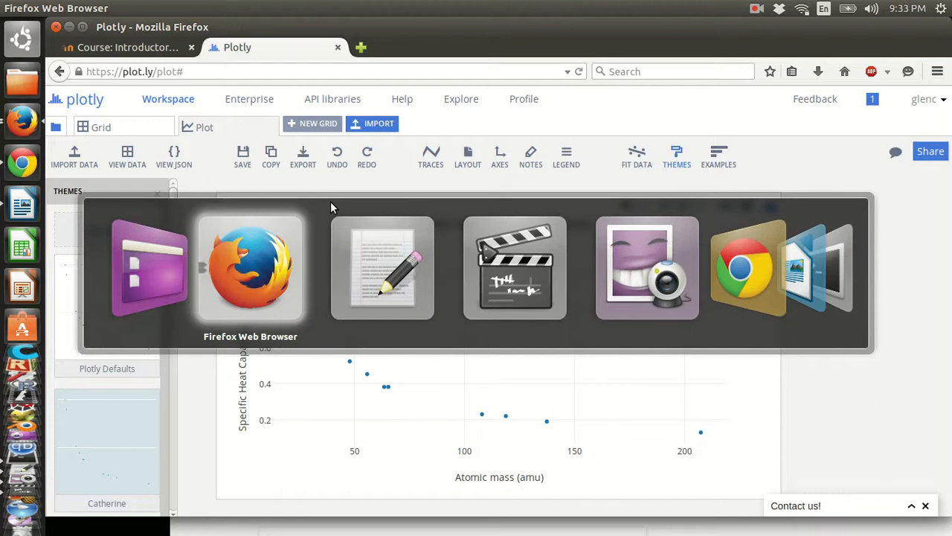
- In the Google window, search 'strontium atomic mass' to get 87.62 u
key(alt+shift+Tab)
key(alt+Tab)
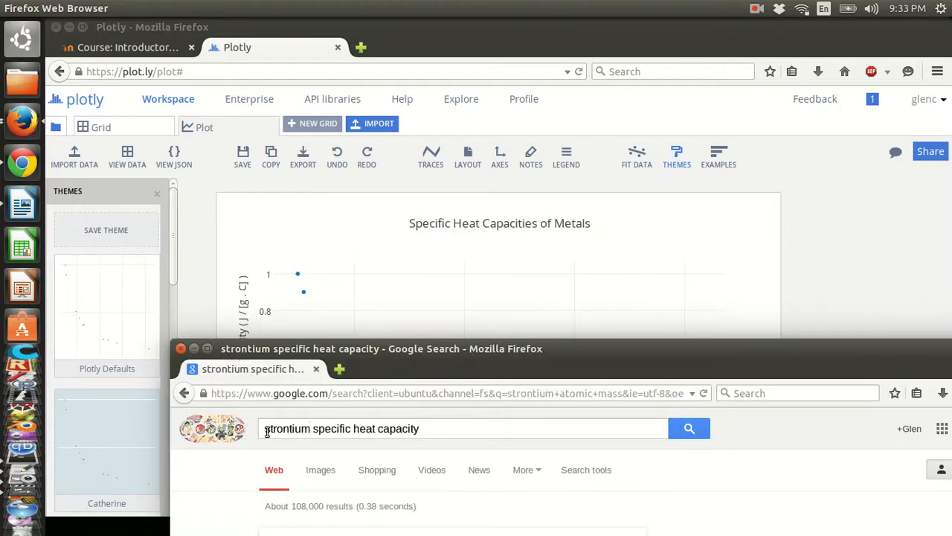
click(450, 431)
key(BackSpace)
key(BackSpace)
key(BackSpace)
key(BackSpace)
key(BackSpace)
key(BackSpace)
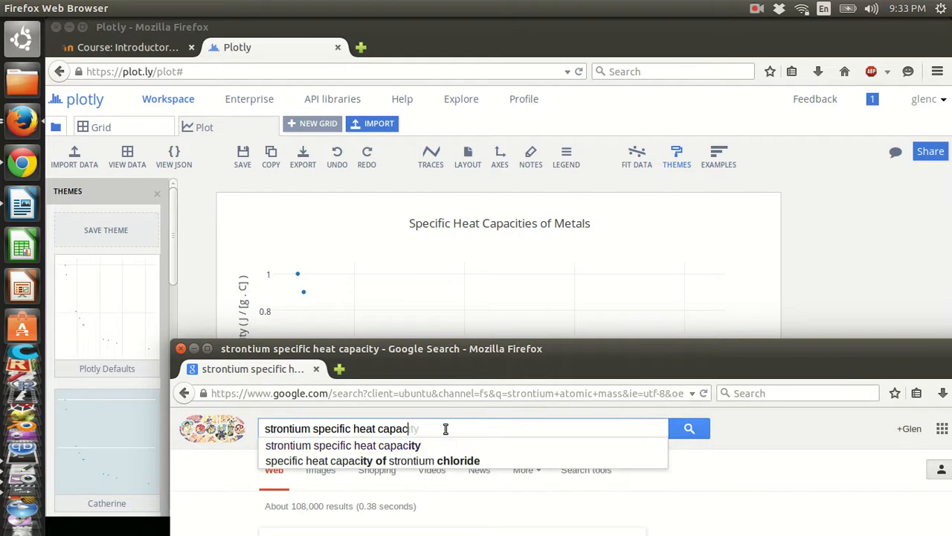
key(BackSpace)
key(BackSpace)
key(BackSpace)
key(BackSpace)
key(BackSpace)
key(BackSpace)
key(BackSpace)
key(BackSpace)
key(BackSpace)
key(BackSpace)
key(BackSpace)
key(BackSpace)
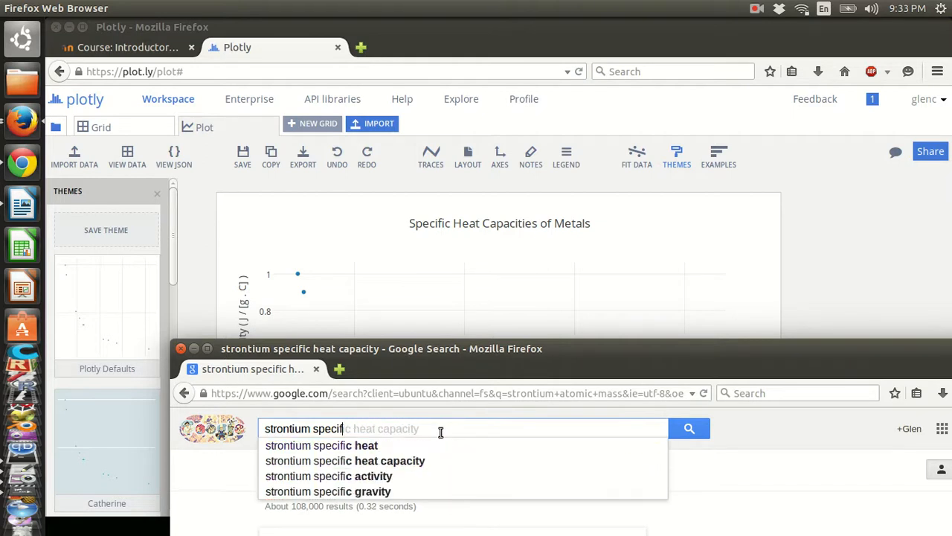
key(BackSpace)
key(BackSpace)
key(BackSpace)
key(BackSpace)
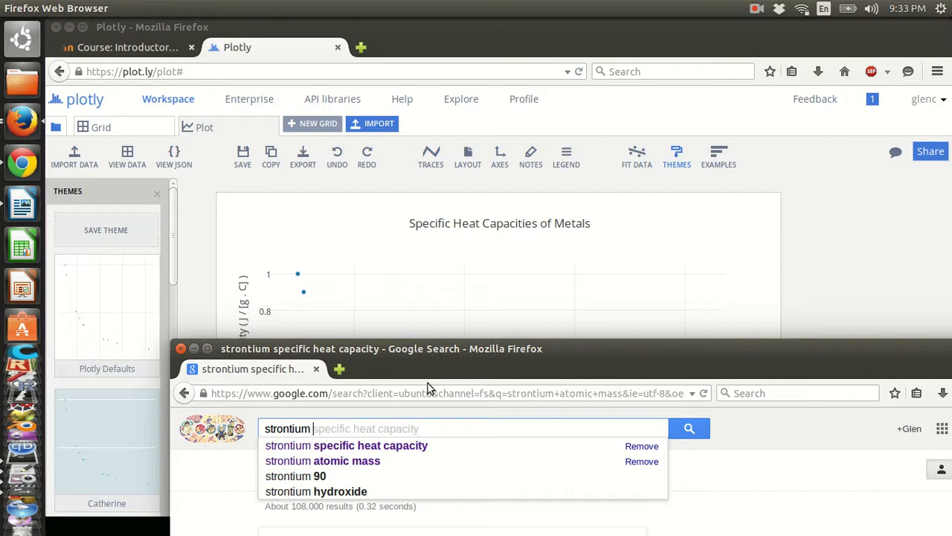
click(369, 462)
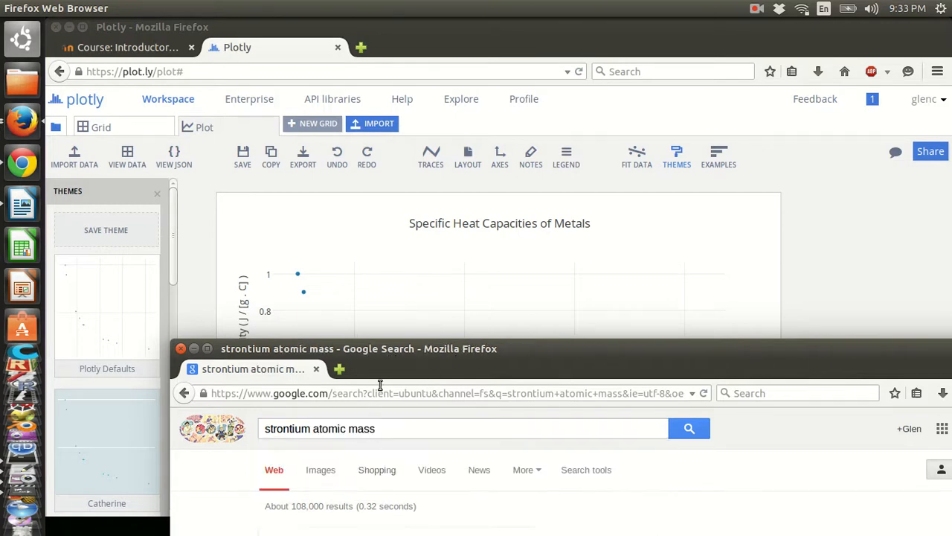
- Open a new browser tab and start a search for 'periodic table'
drag(386, 360, 436, 256)
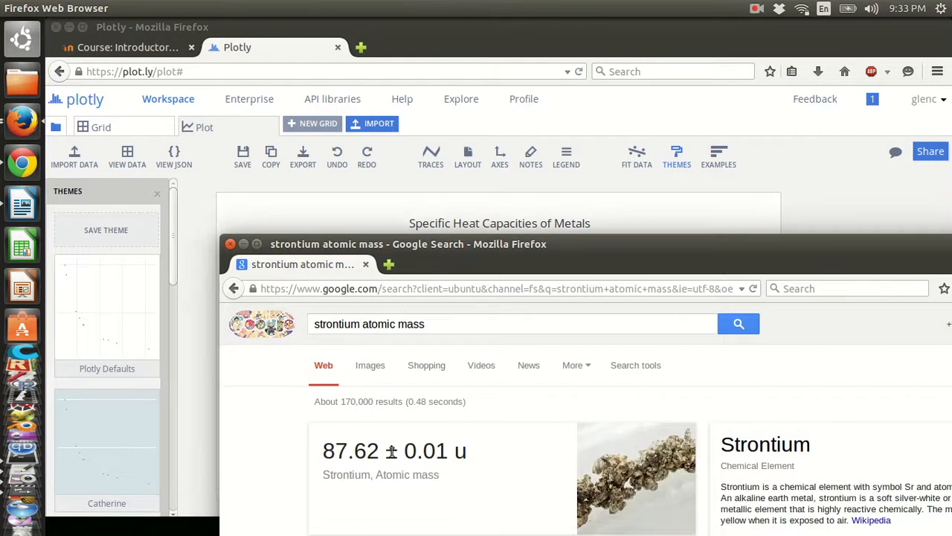
click(388, 264)
text(periodic table)
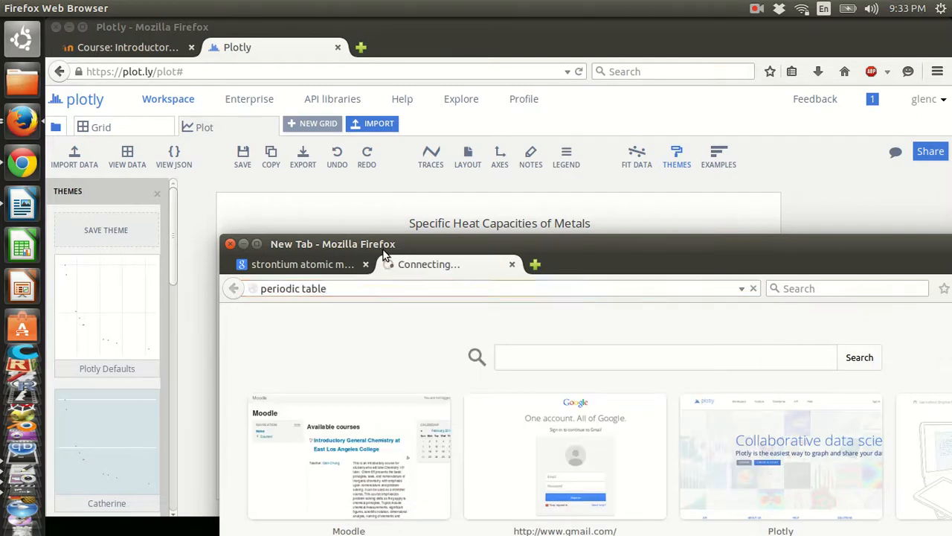
- Search Google Images for 'periodic table' and view the Periodic Table of Cars image full size
key(Return)
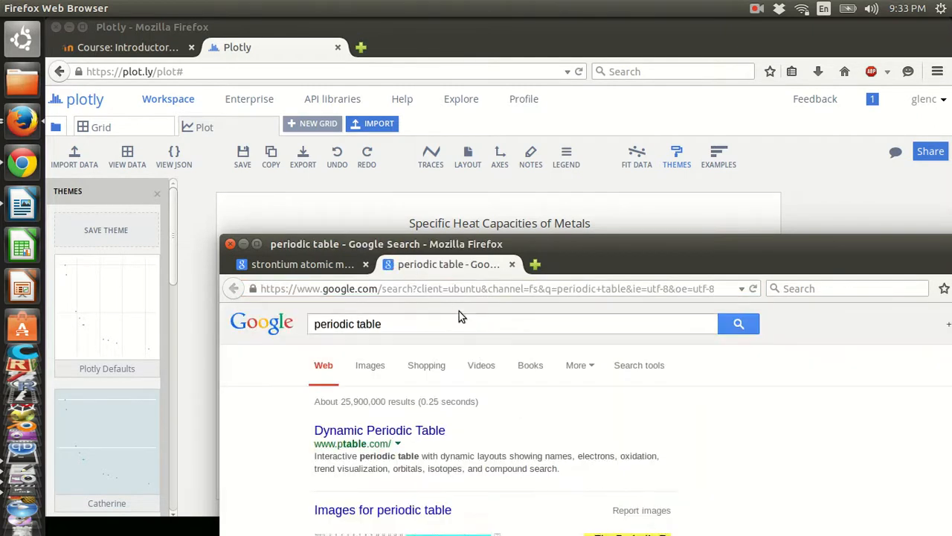
drag(601, 245, 605, 116)
click(379, 429)
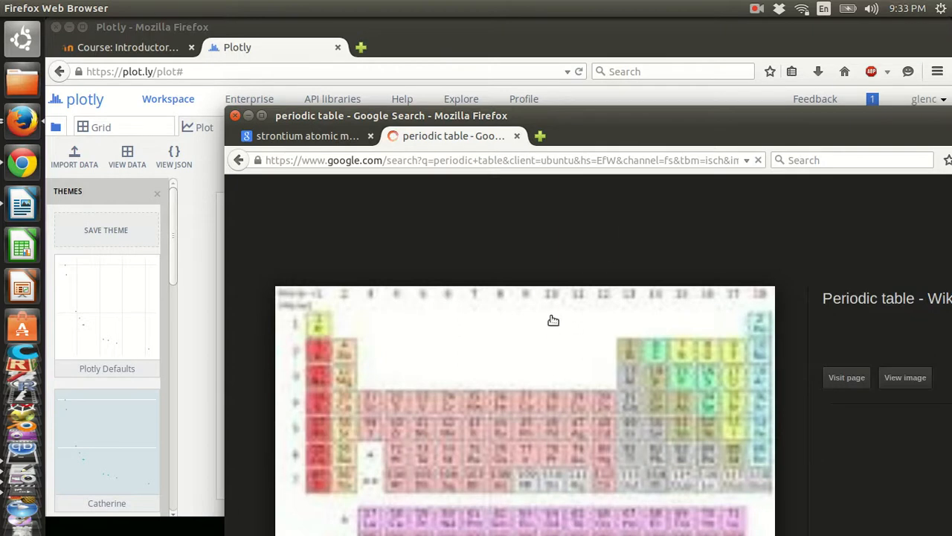
drag(586, 120, 551, 51)
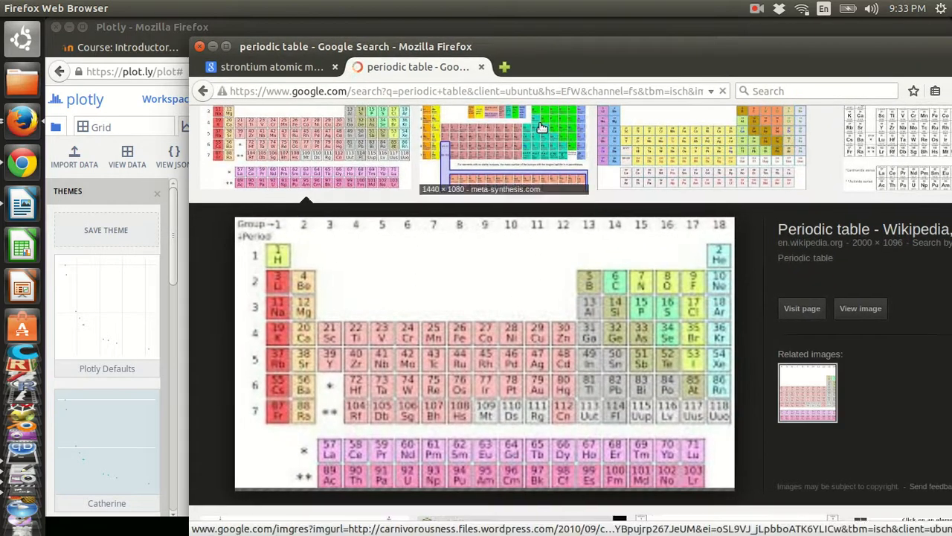
click(496, 167)
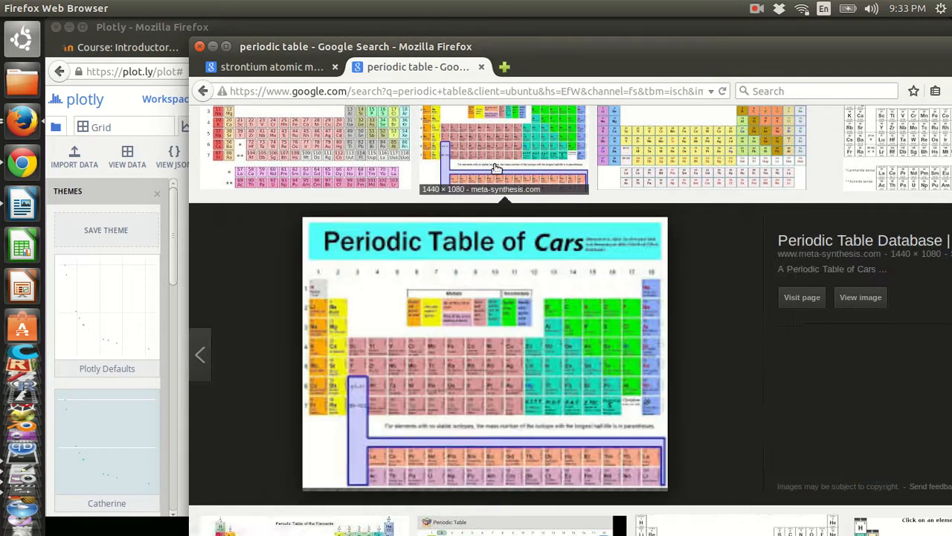
click(850, 299)
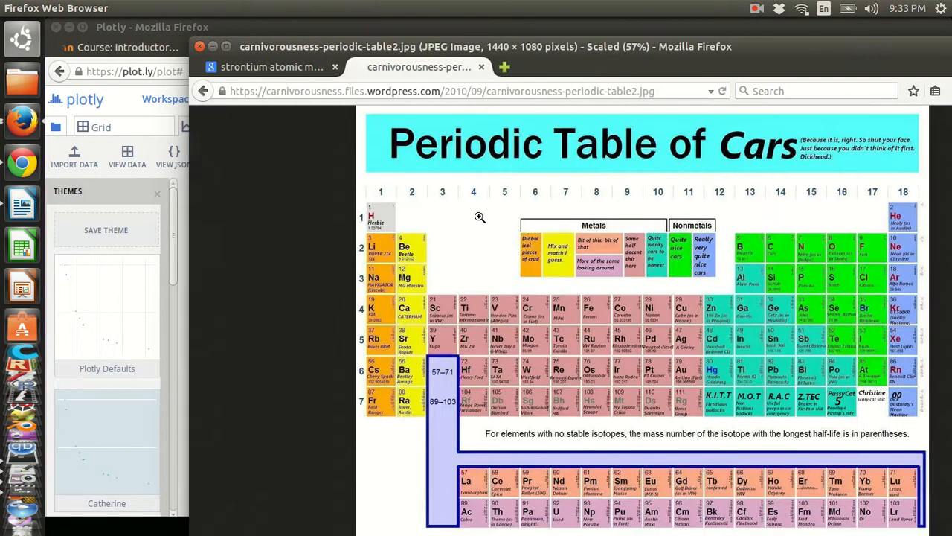
click(402, 344)
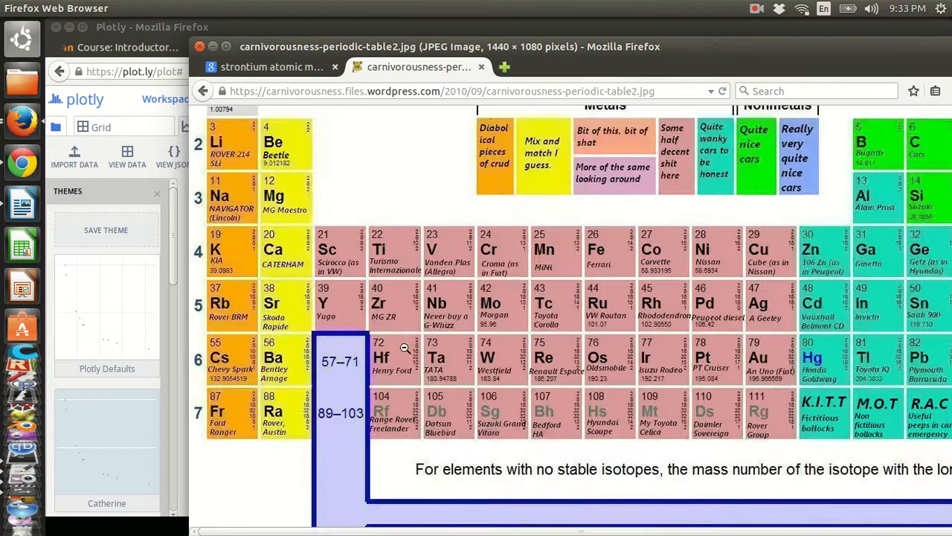
click(287, 325)
click(411, 347)
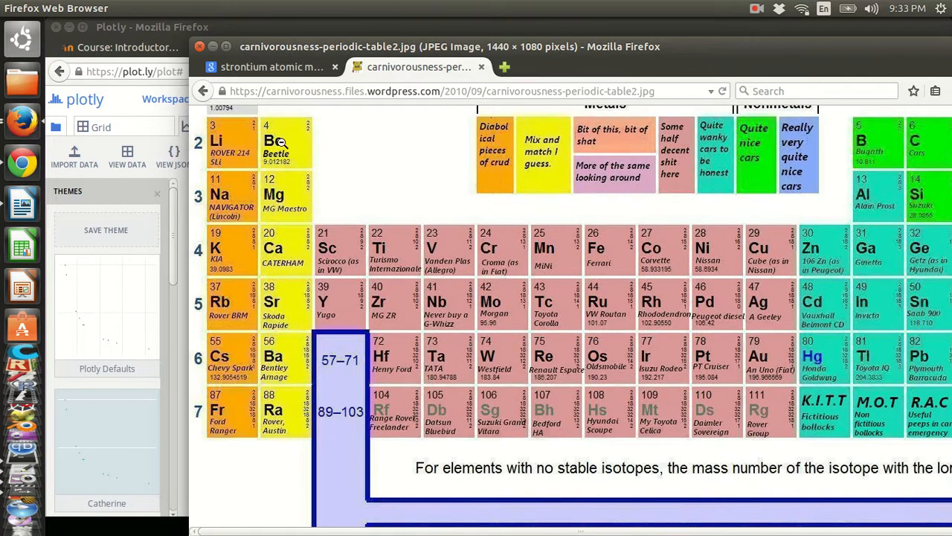
click(202, 90)
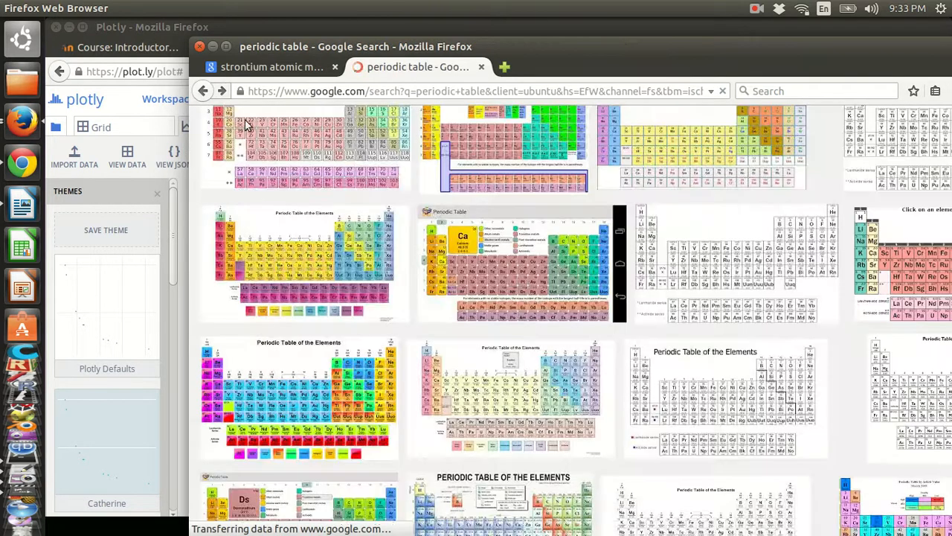
- Open a clear periodic table image at full size and zoom in to read it
click(584, 170)
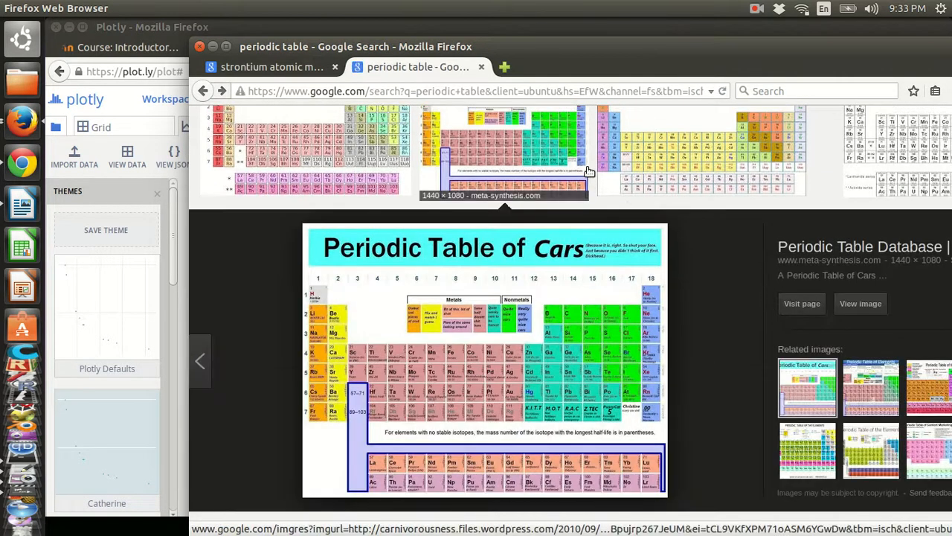
scroll(587, 169, up, 5)
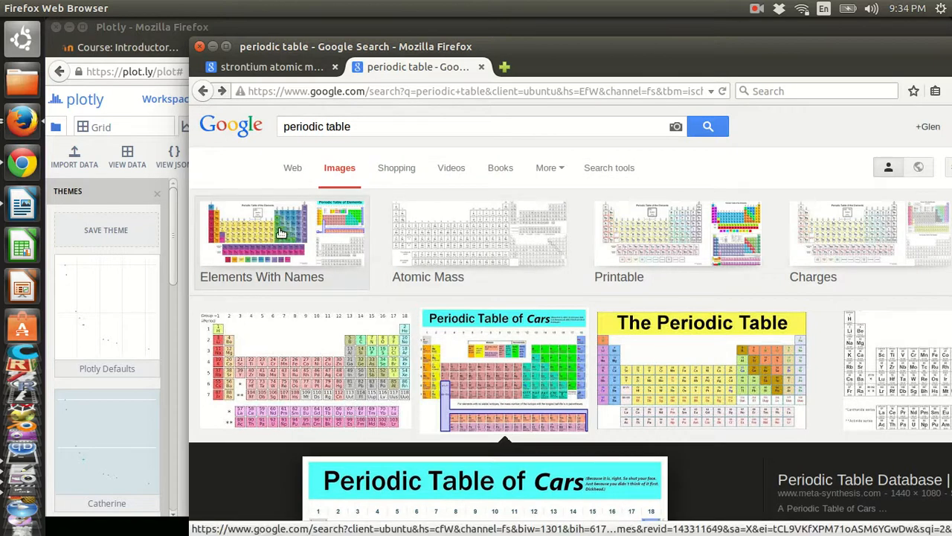
click(871, 268)
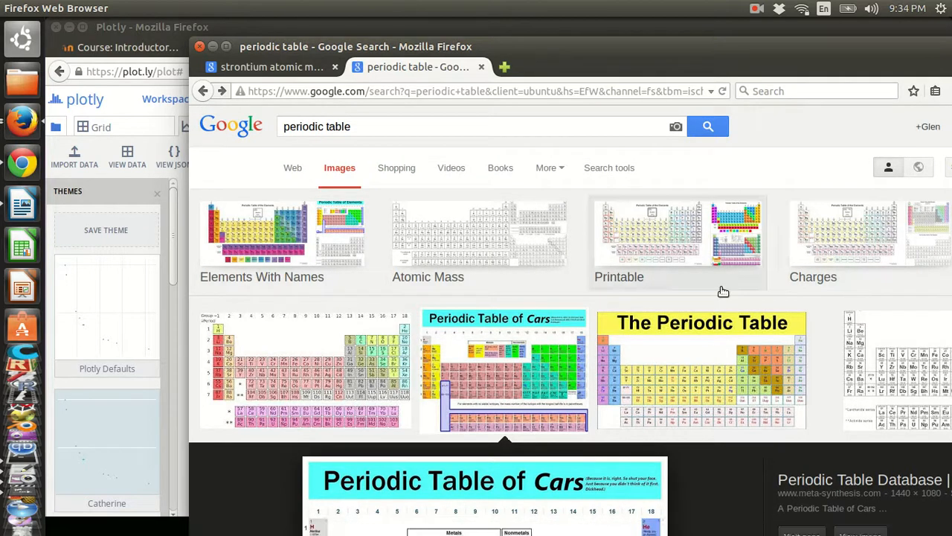
click(901, 357)
click(861, 315)
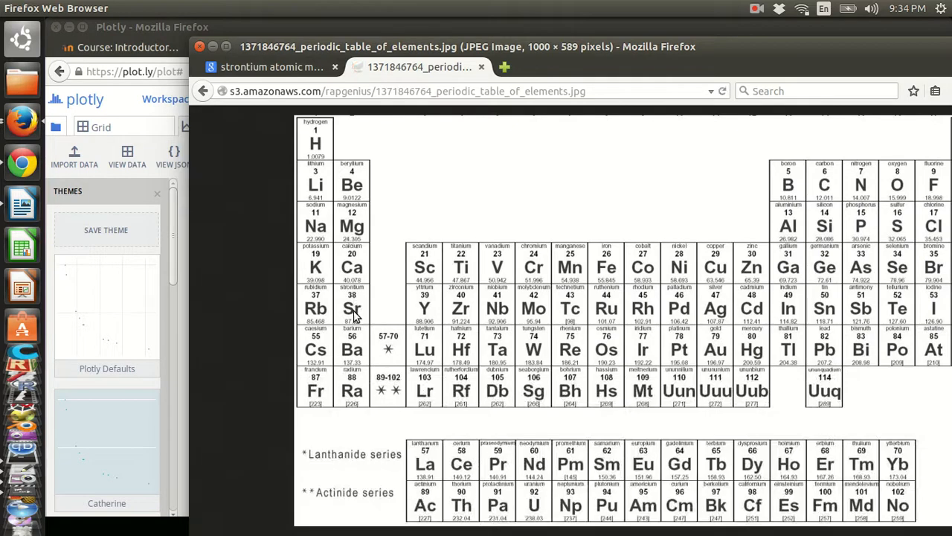
key(ctrl+plus)
key(ctrl+plus)
key(ctrl+plus)
key(ctrl+plus)
key(ctrl+plus)
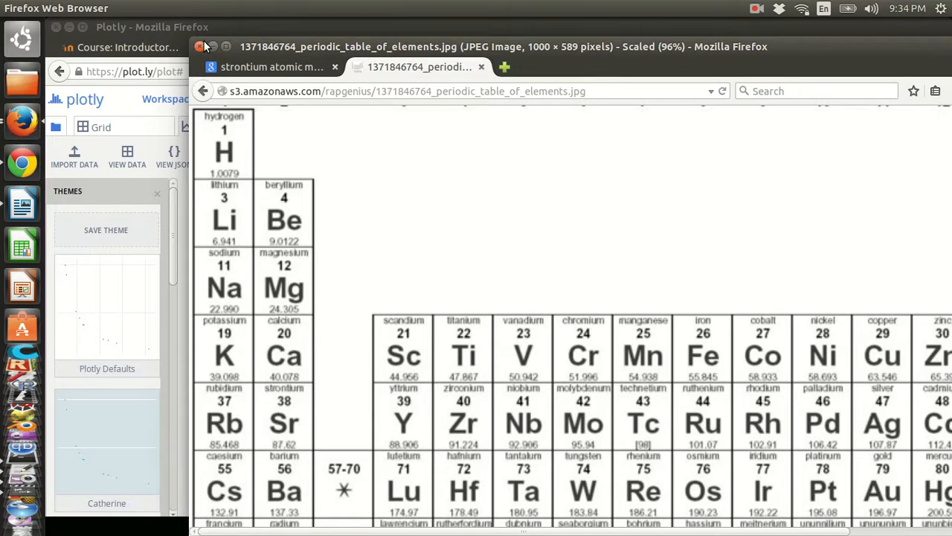
- Move the periodic table window to the bottom of the screen and raise the Plotly scatter plot
drag(245, 53, 385, 508)
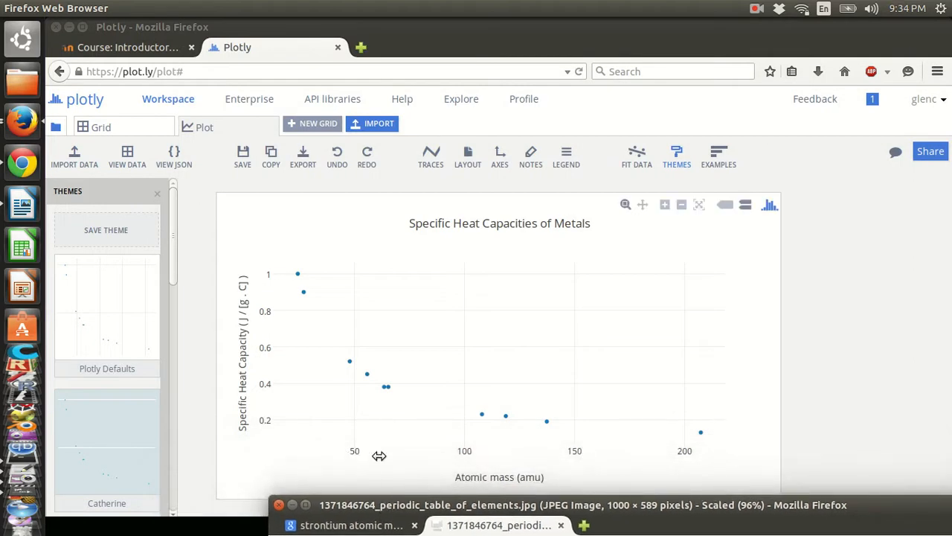
click(404, 52)
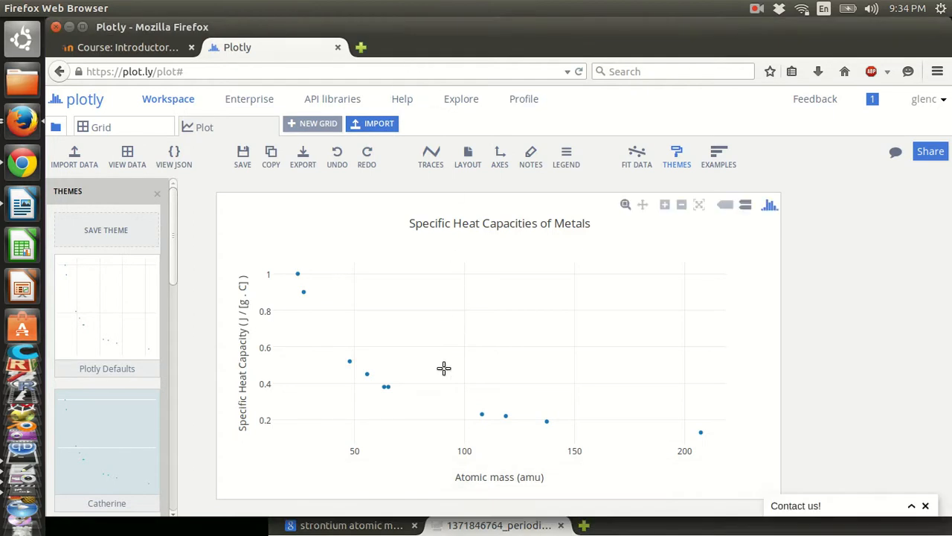
mouse_move(398, 379)
click(712, 530)
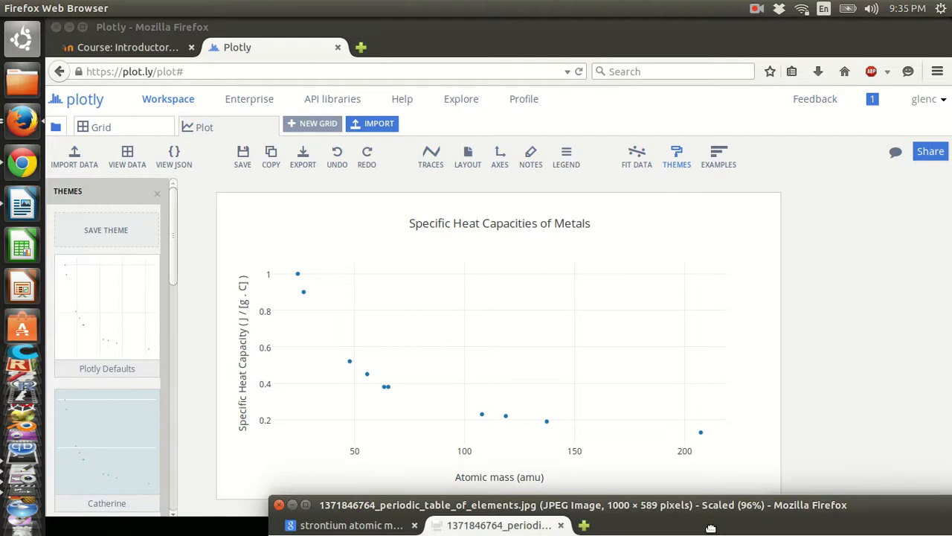
drag(668, 506, 571, 478)
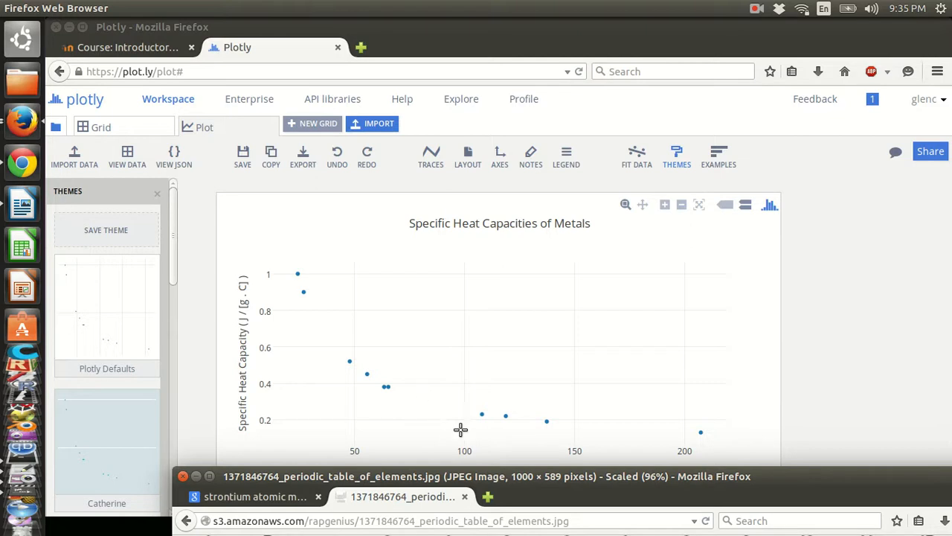
drag(505, 475, 613, 419)
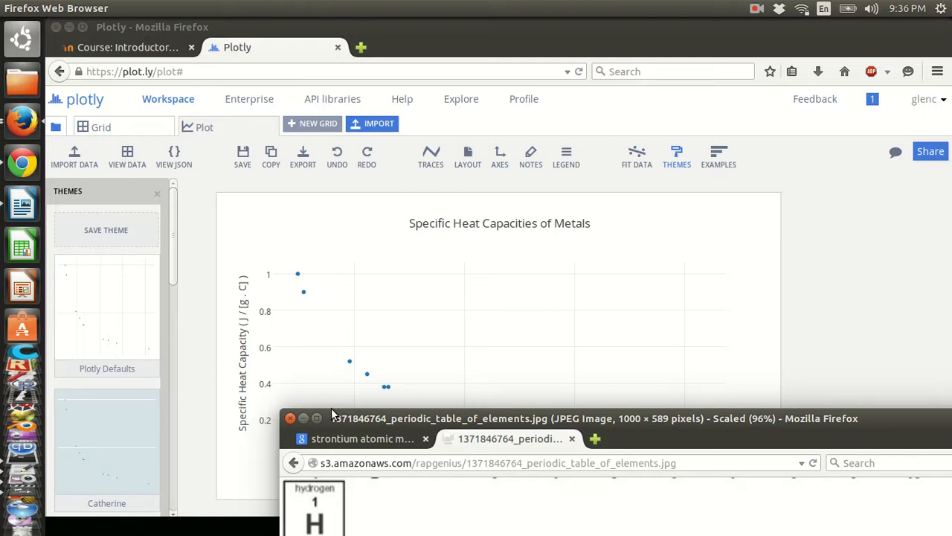
drag(362, 414, 379, 513)
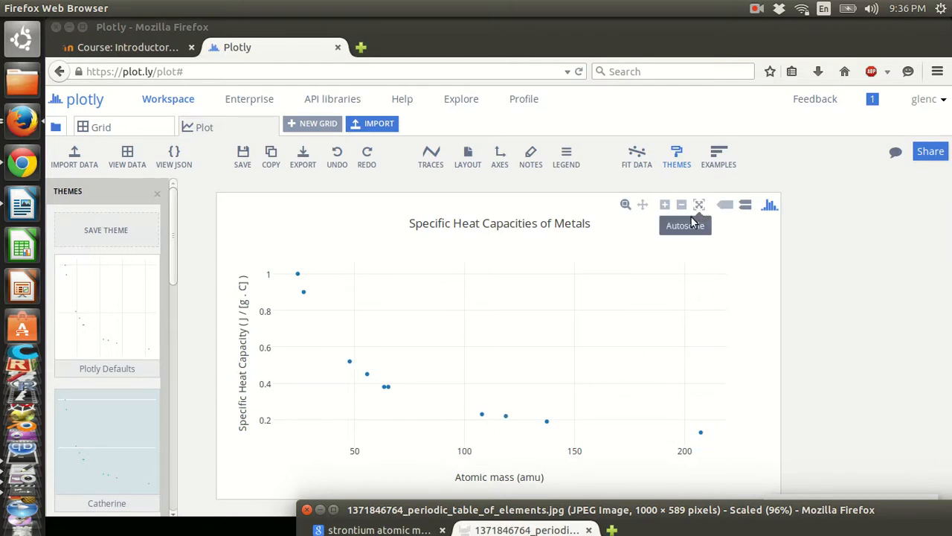
- Add an Inverse y0 + a/x fit to the Col2 trace and move the fit panel off the points
click(634, 165)
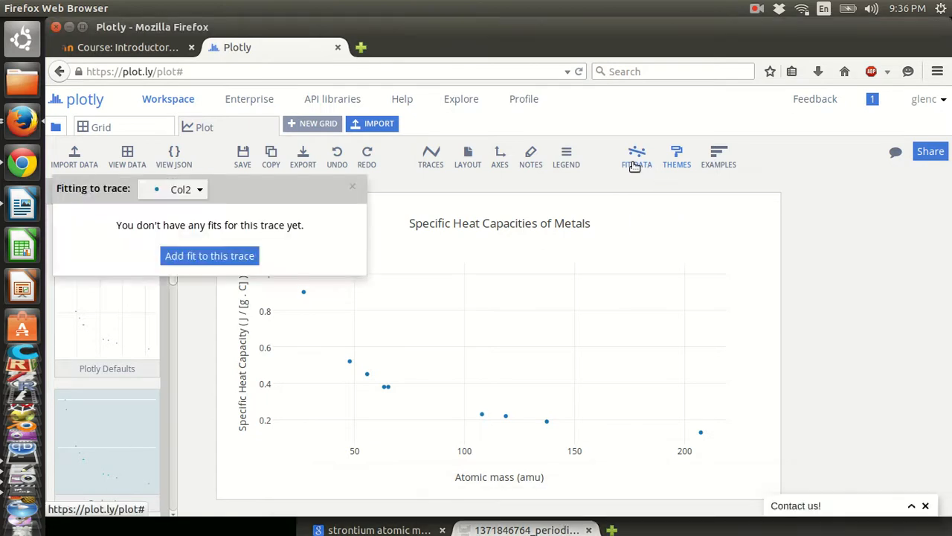
click(226, 258)
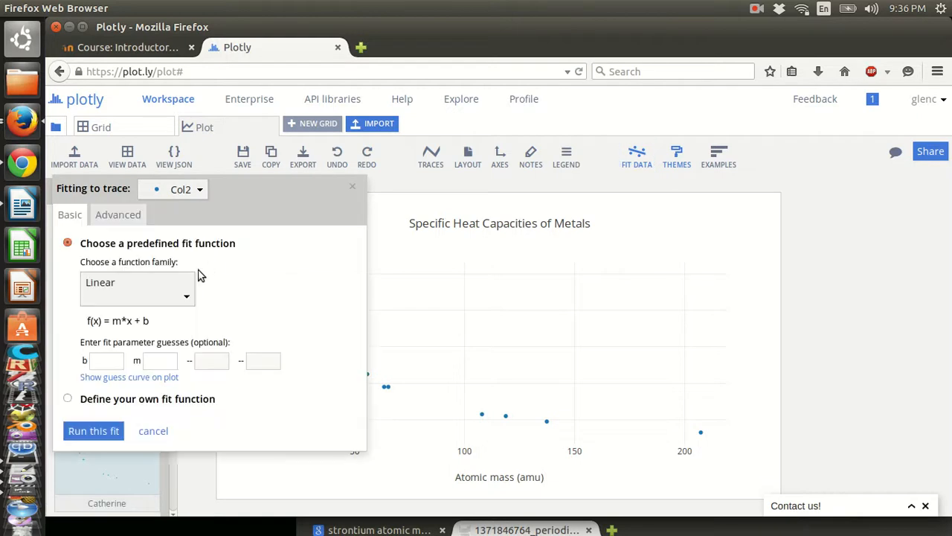
click(190, 299)
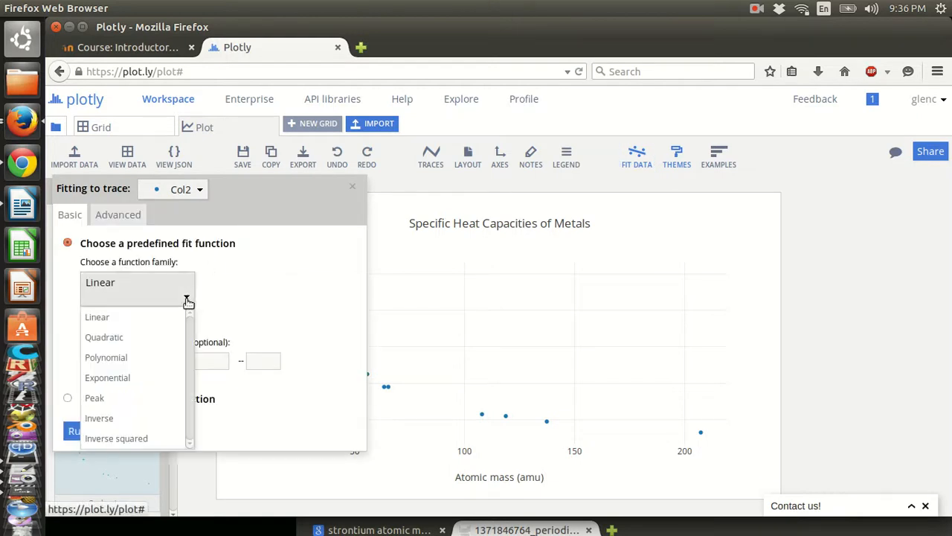
click(125, 419)
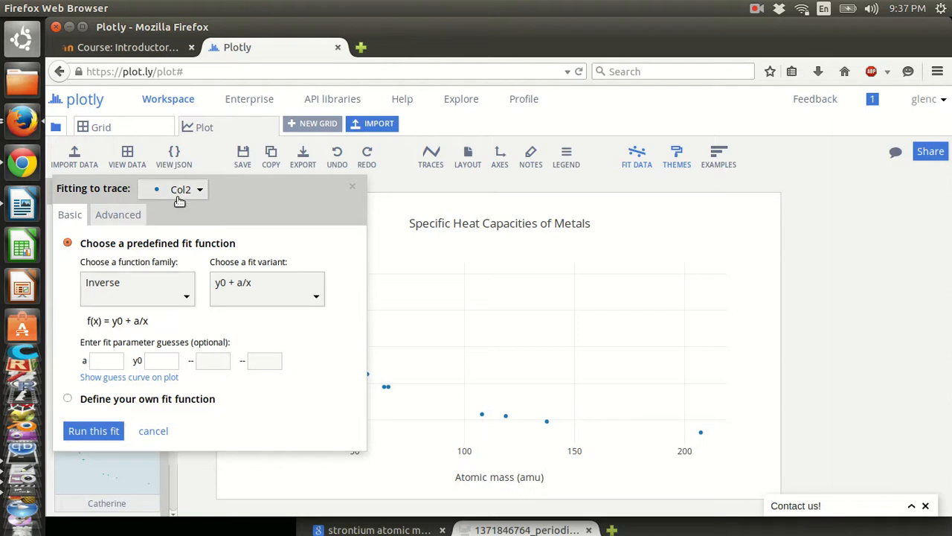
drag(221, 187, 526, 222)
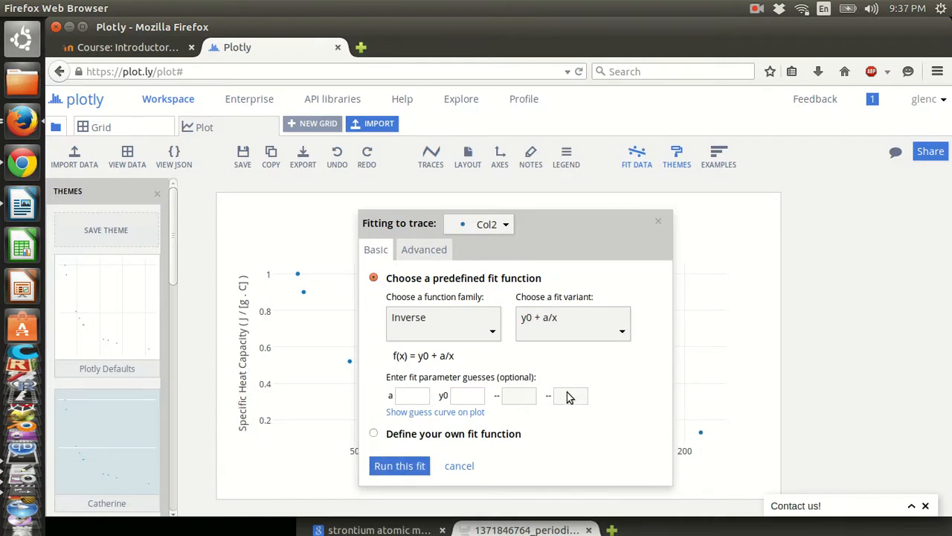
- Run the inverse fit (R² 0.9997), then reopen its settings showing a ≈ 23.965 and y0 ≈ 0.01382
click(406, 466)
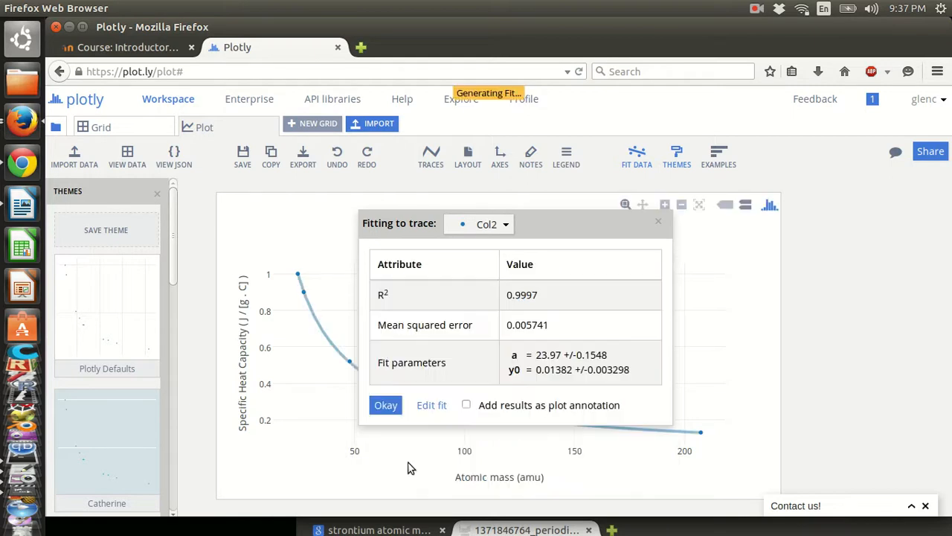
drag(541, 233, 654, 163)
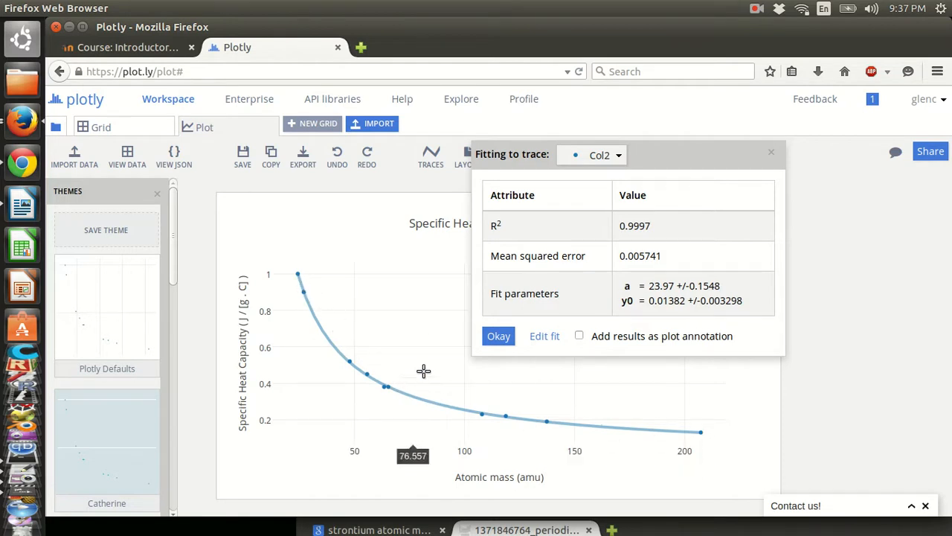
click(545, 336)
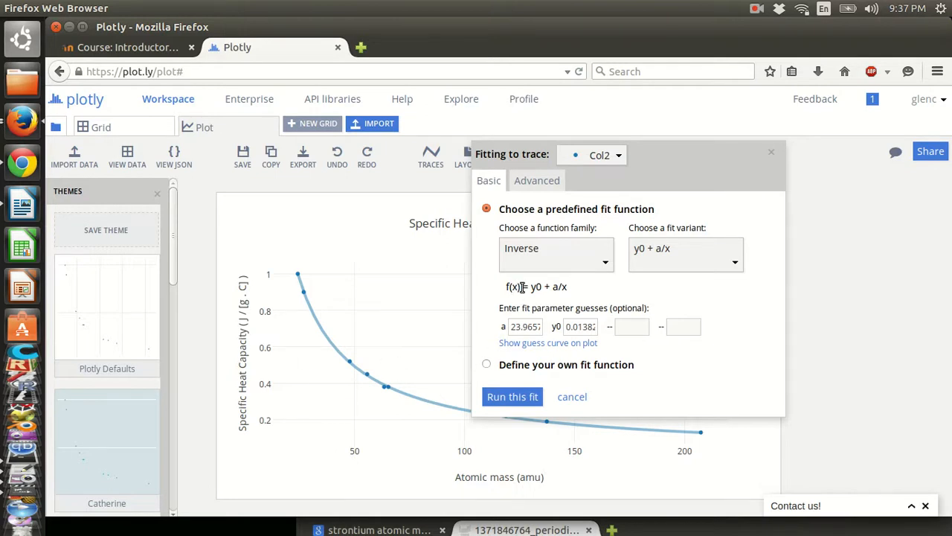
double_click(580, 326)
click(546, 287)
double_click(525, 326)
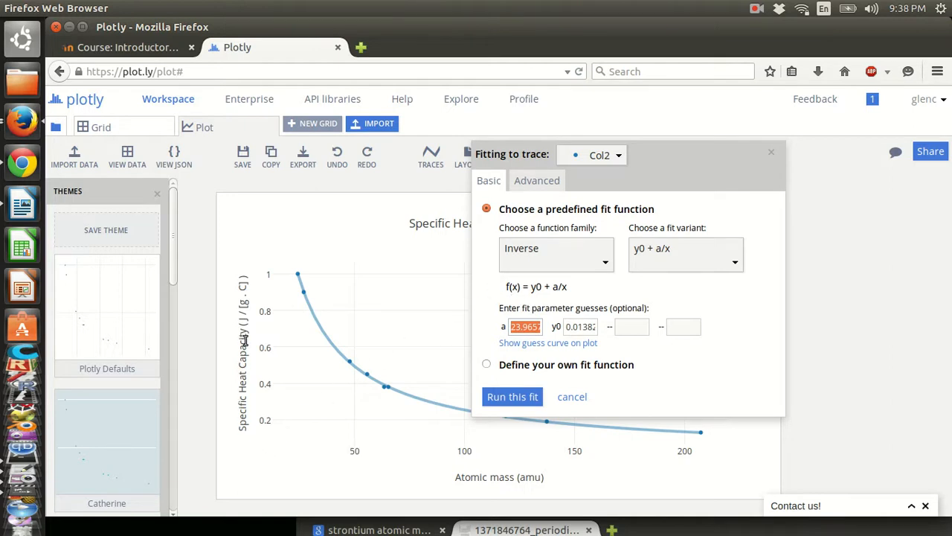
click(657, 176)
- Drag the Fitting to trace panel up and right to uncover the fitted curve
drag(658, 174, 744, 106)
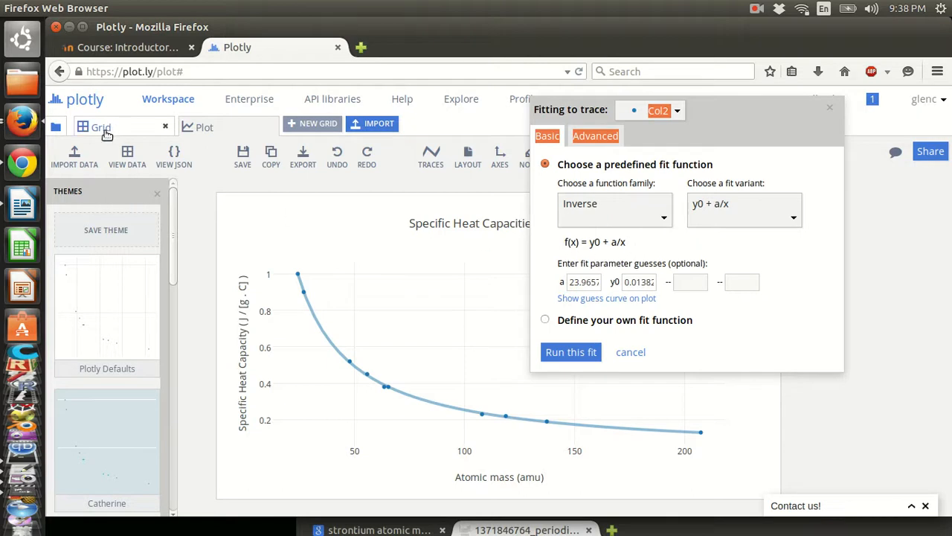
- Screenshot the Plotly window and save it as 'glens extra credit' PNG in the images folder
key(super)
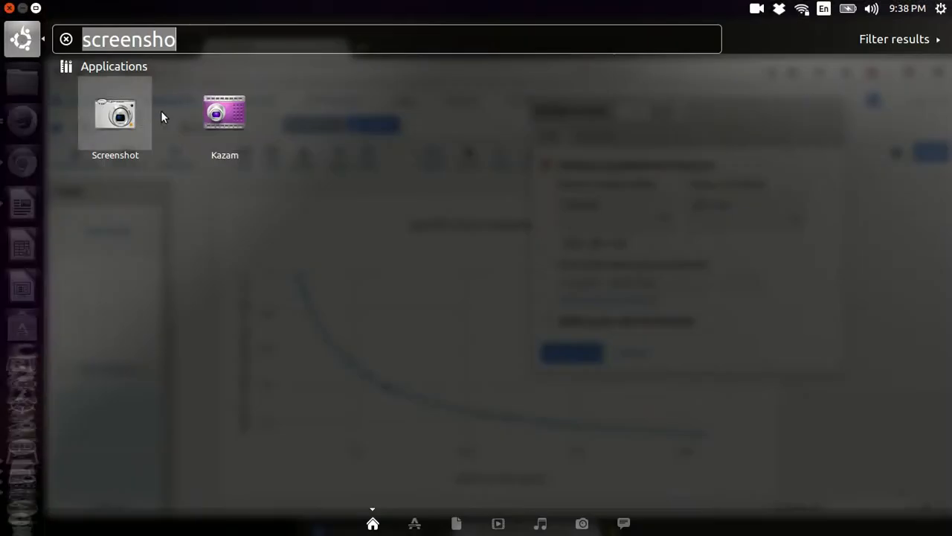
click(139, 113)
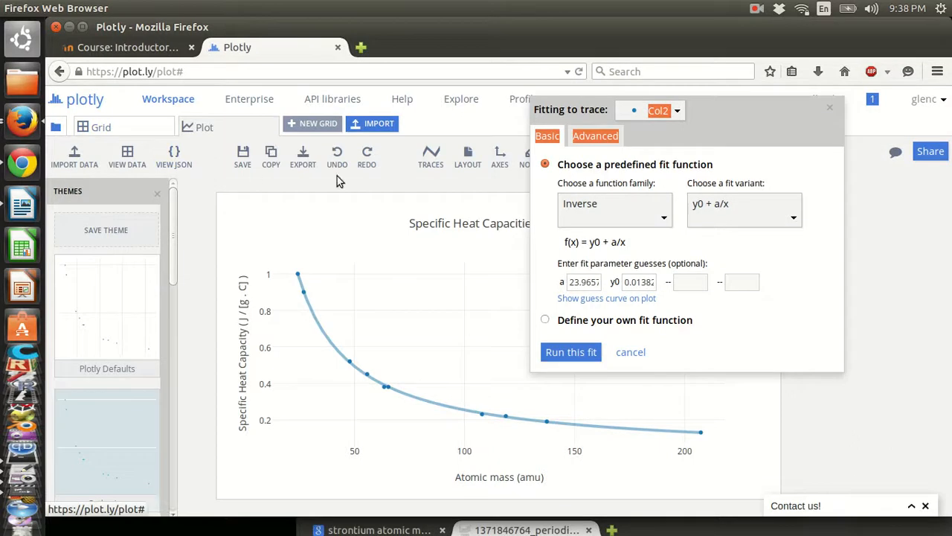
click(463, 231)
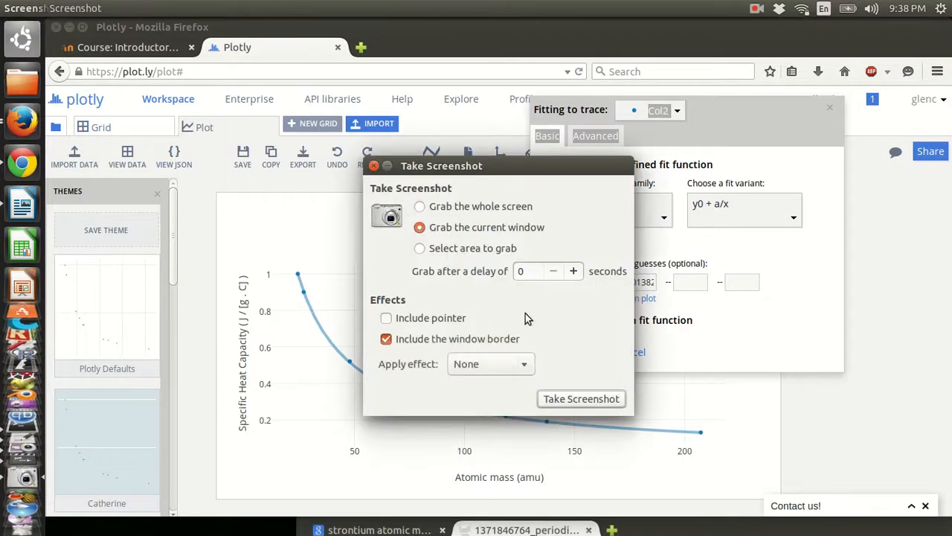
click(581, 398)
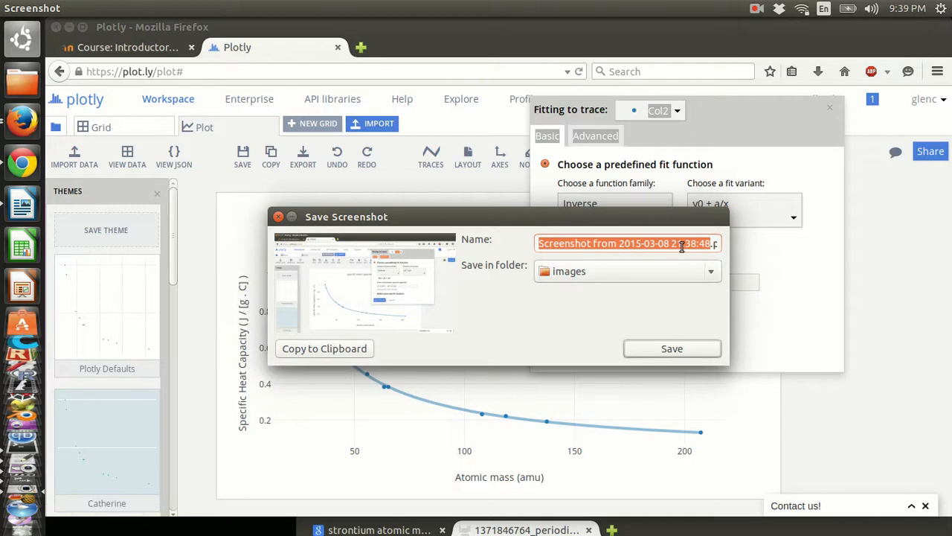
text(glens ex)
text(tra credit.png)
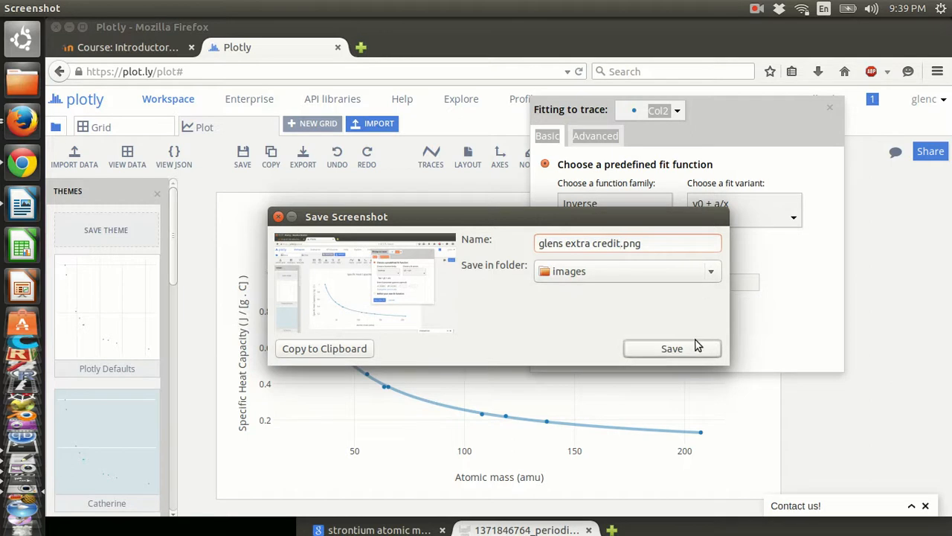
click(672, 348)
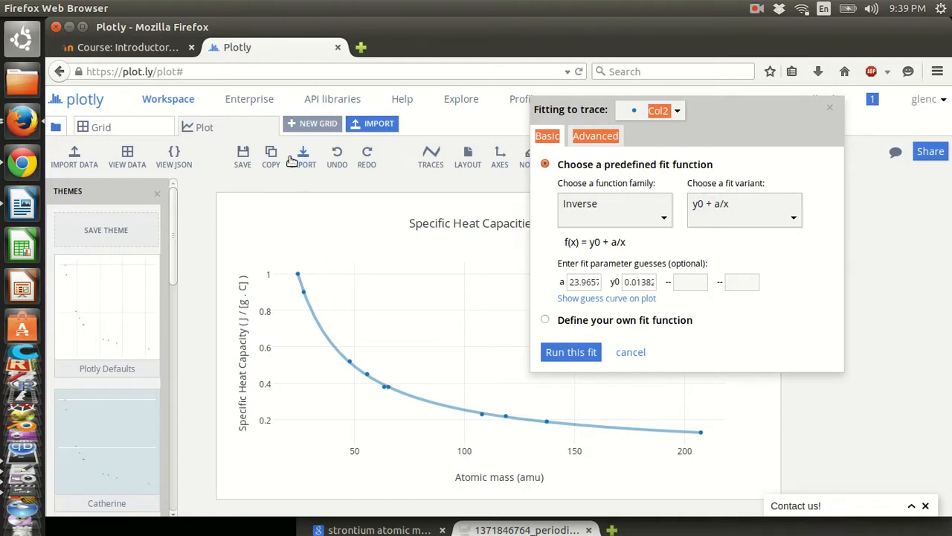
- View the fitted-values grid, then reopen the Col2 inverse fit settings (a ≈ 23.965, y0 ≈ 0.01382)
click(130, 153)
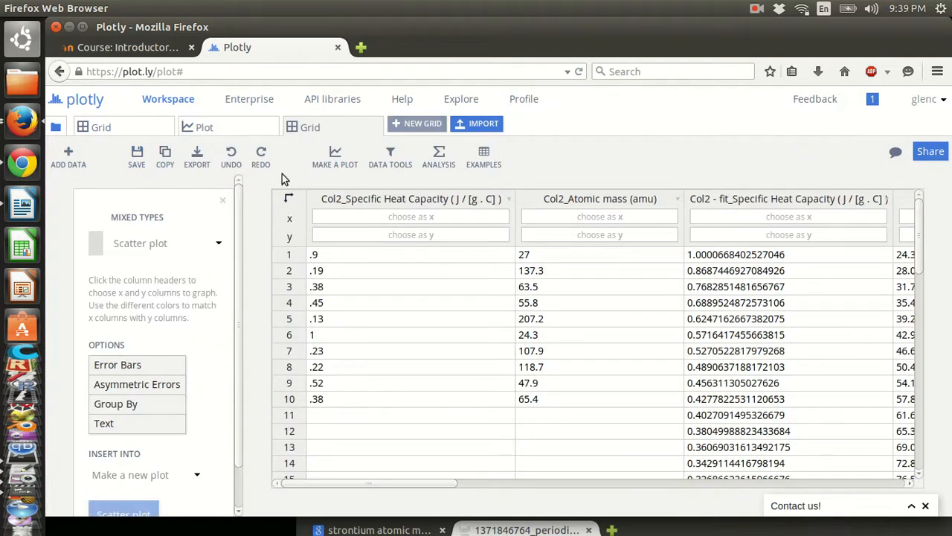
click(241, 132)
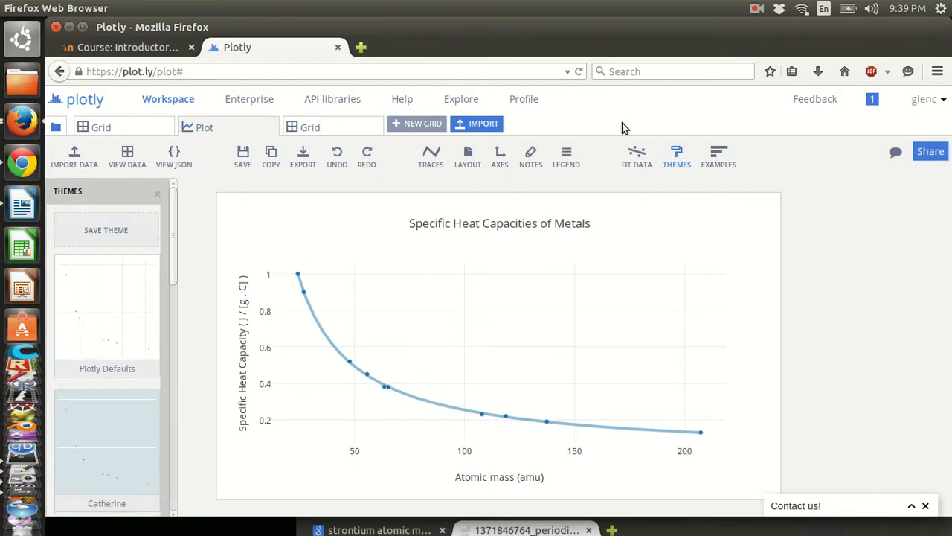
click(637, 151)
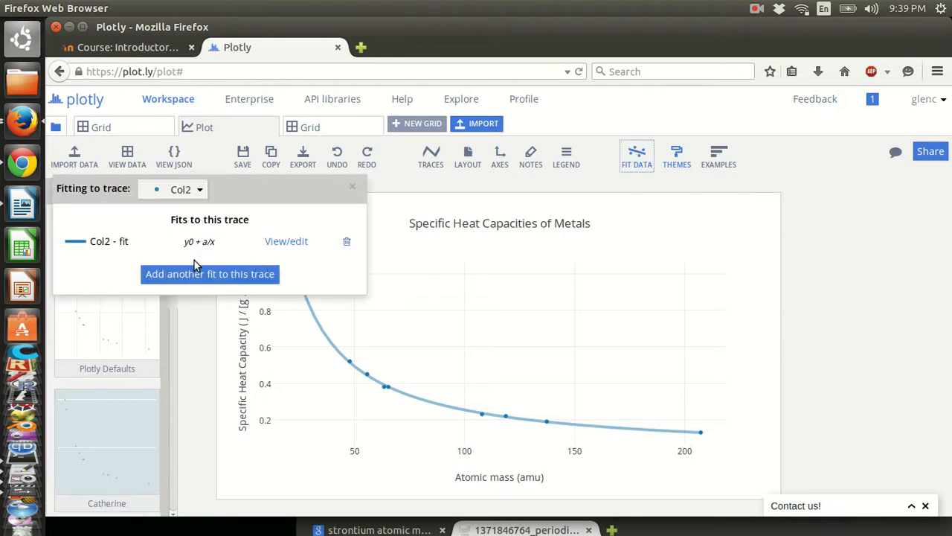
click(285, 241)
drag(259, 198, 730, 166)
click(592, 335)
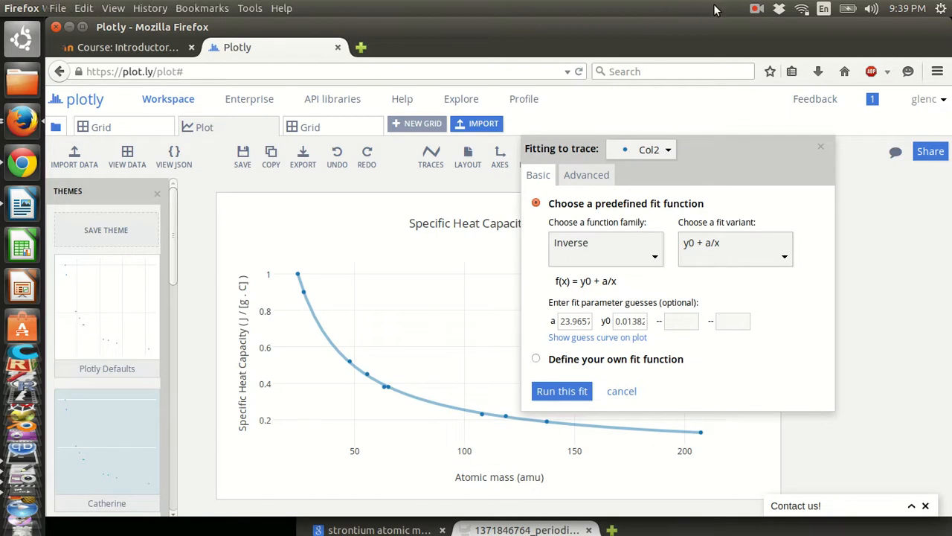
click(755, 9)
click(756, 43)
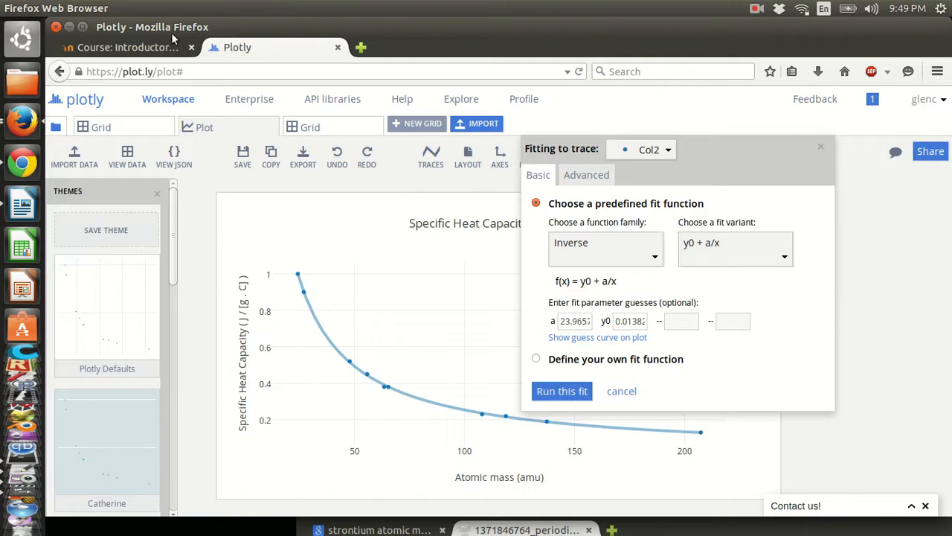
- On the Moodle course page, open the problem 5 Pre-lab assignment under Atoms and Elements
click(148, 49)
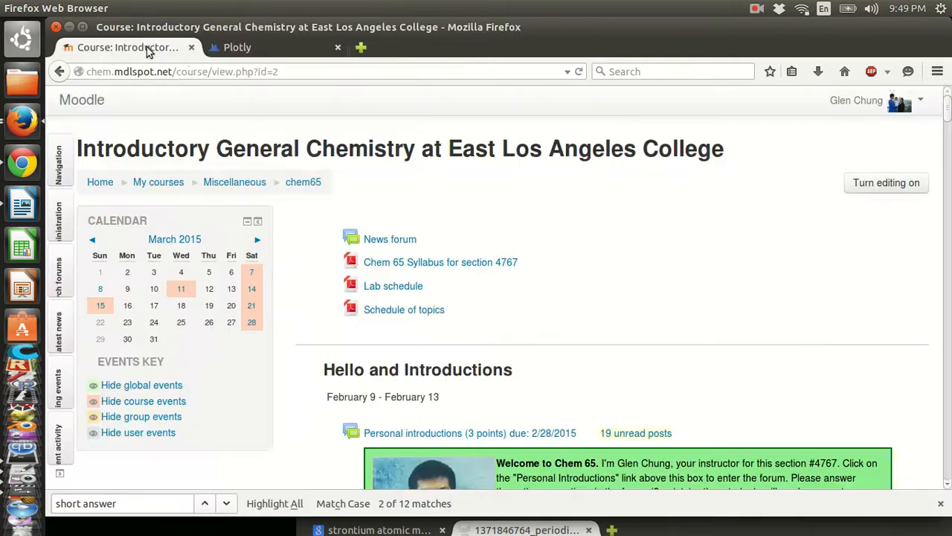
scroll(593, 268, down, 20)
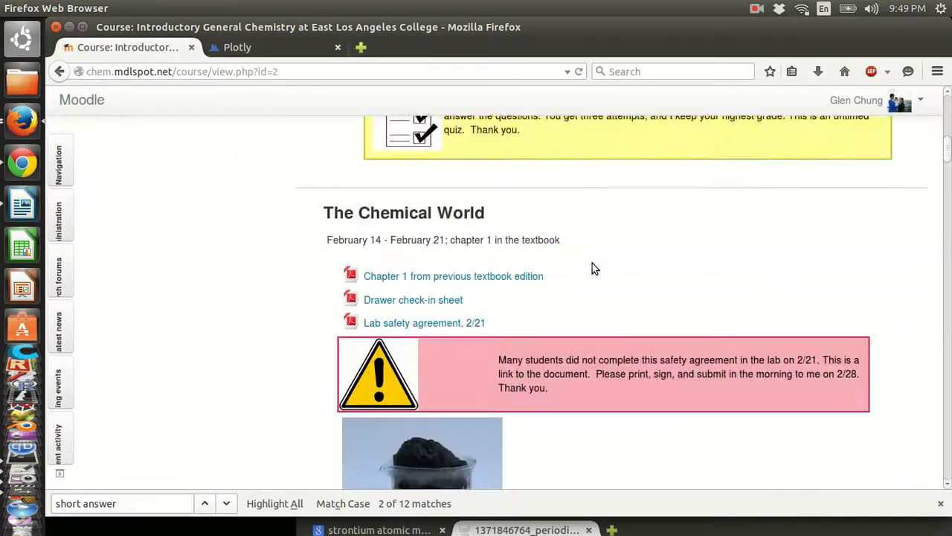
scroll(592, 267, down, 15)
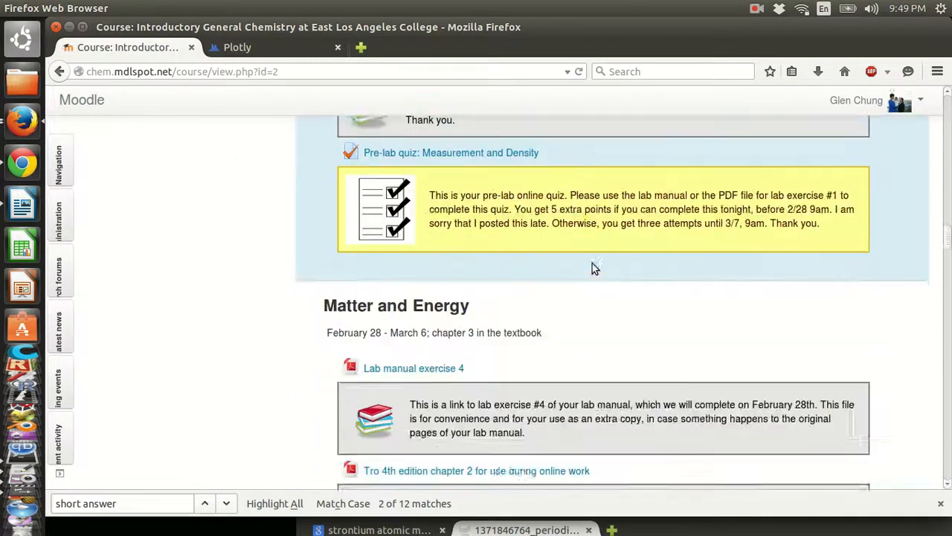
scroll(593, 266, down, 15)
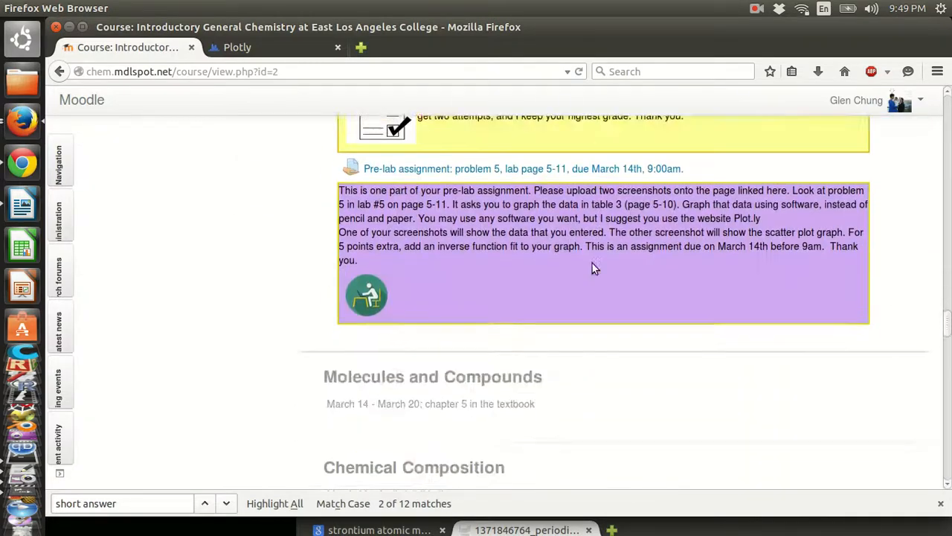
scroll(592, 268, up, 14)
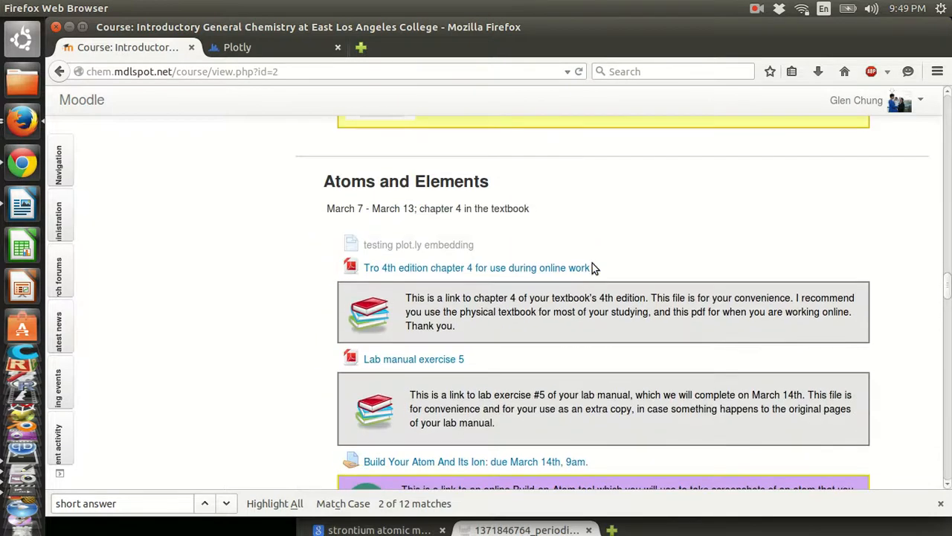
scroll(592, 268, down, 6)
scroll(593, 268, down, 10)
scroll(592, 267, up, 5)
scroll(593, 266, down, 1)
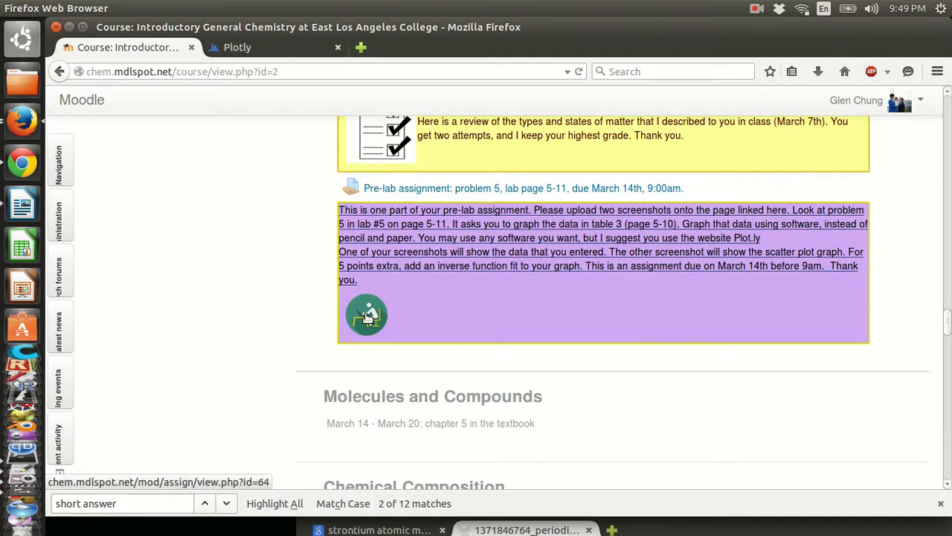
click(462, 264)
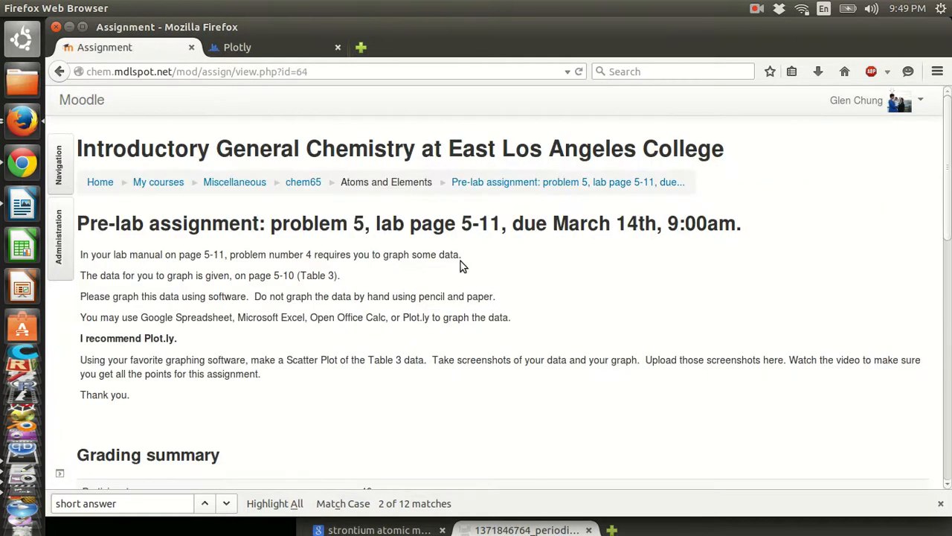
- Add a submission to the pre-lab assignment and reach its empty File submissions area
scroll(460, 261, down, 10)
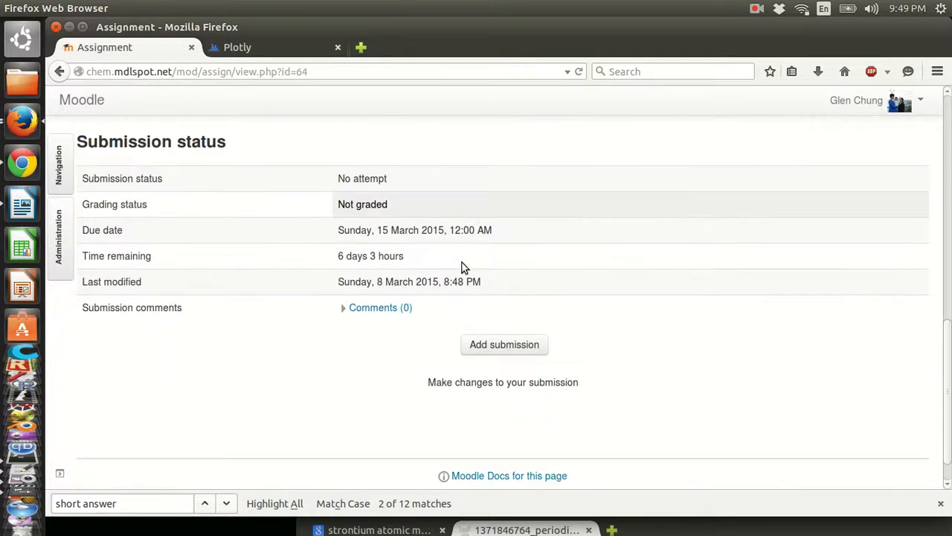
scroll(461, 265, up, 2)
scroll(461, 266, down, 3)
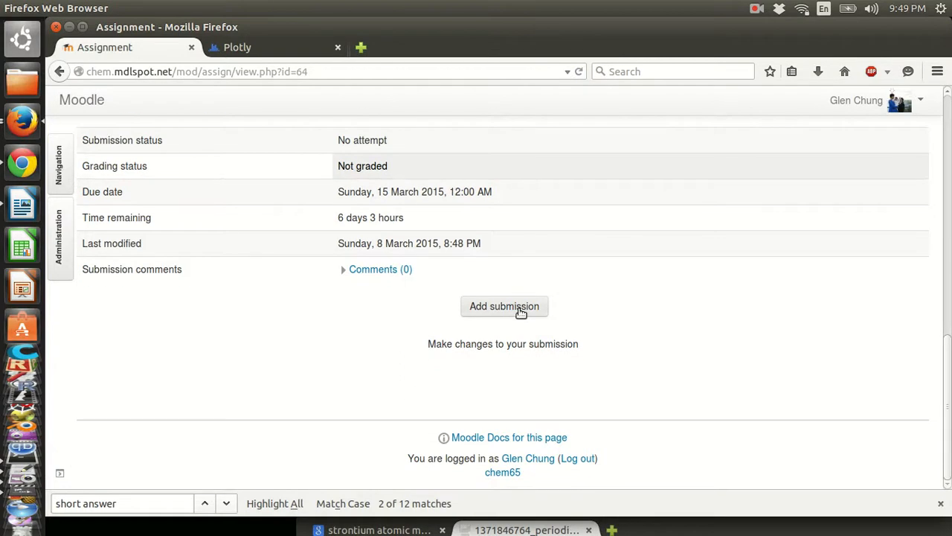
click(504, 305)
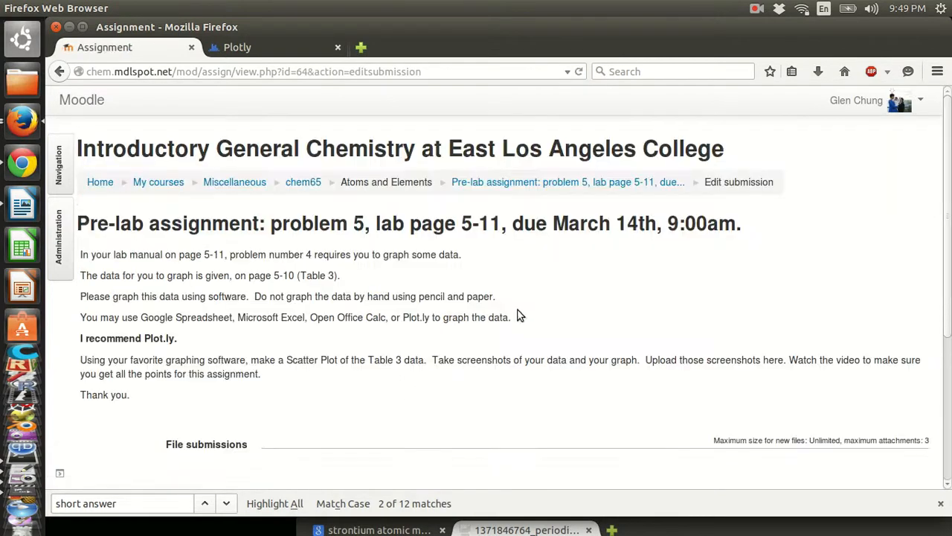
scroll(416, 290, down, 6)
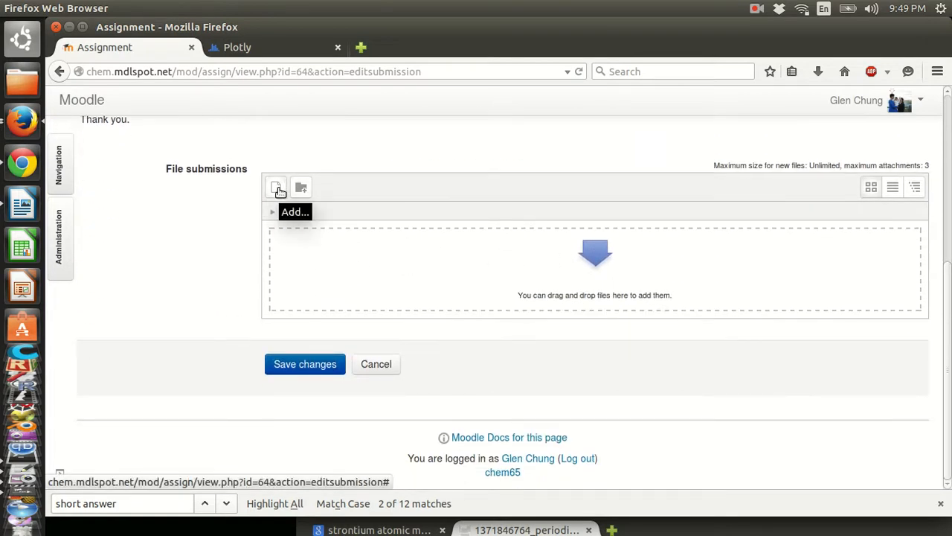
- Upload glens extra credit.png from Dropbox/00teachglen/elac/images to the submission
click(277, 188)
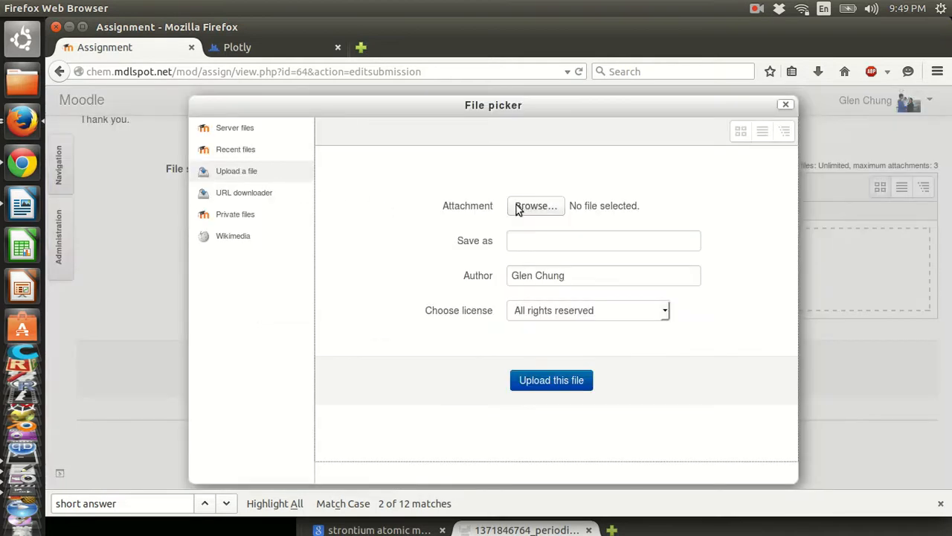
click(530, 206)
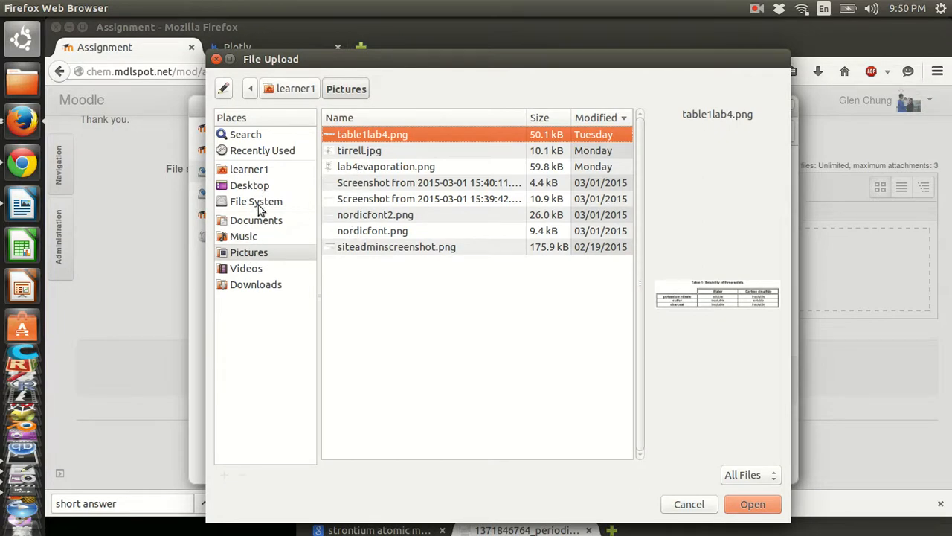
click(253, 284)
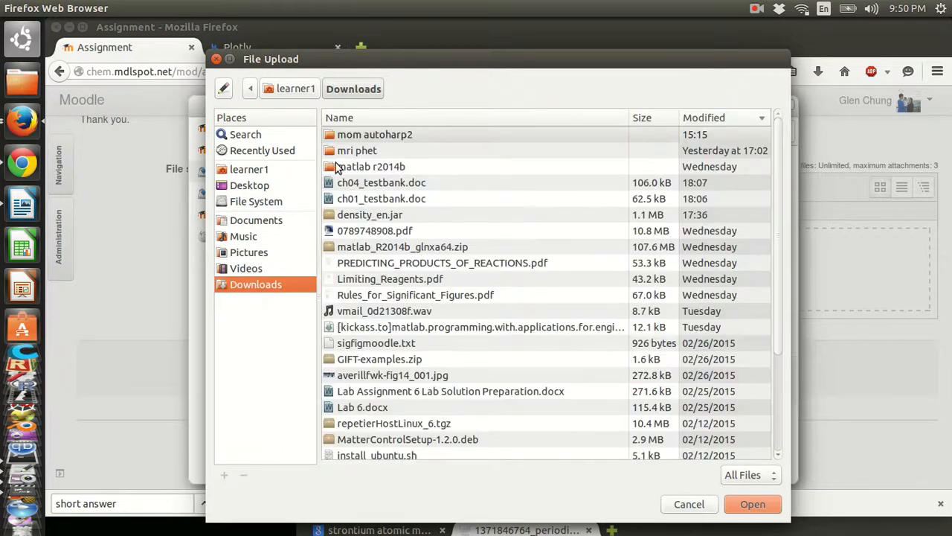
click(251, 171)
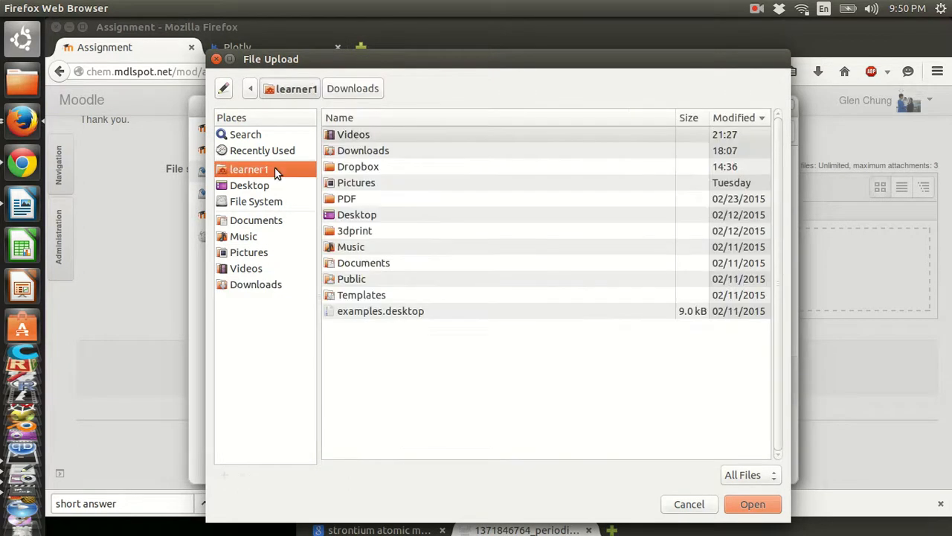
double_click(376, 166)
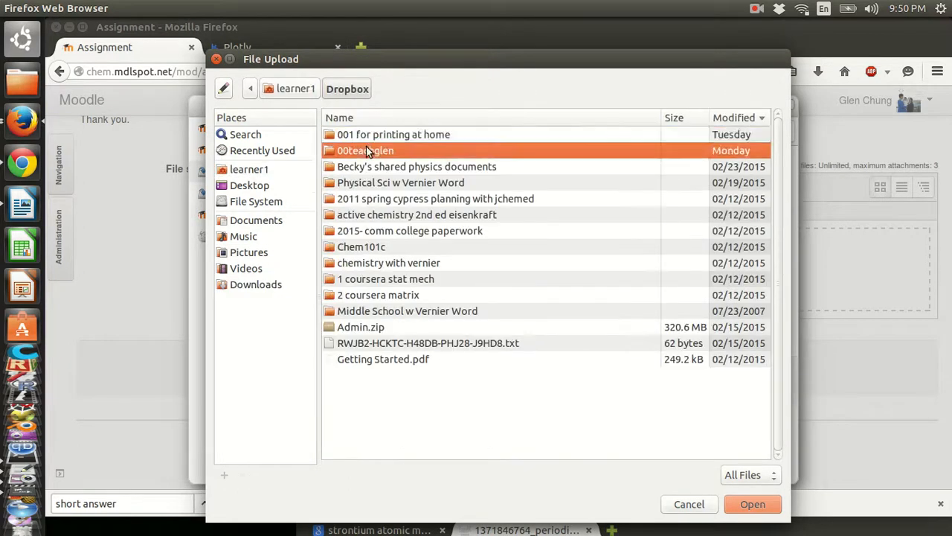
double_click(366, 150)
double_click(350, 134)
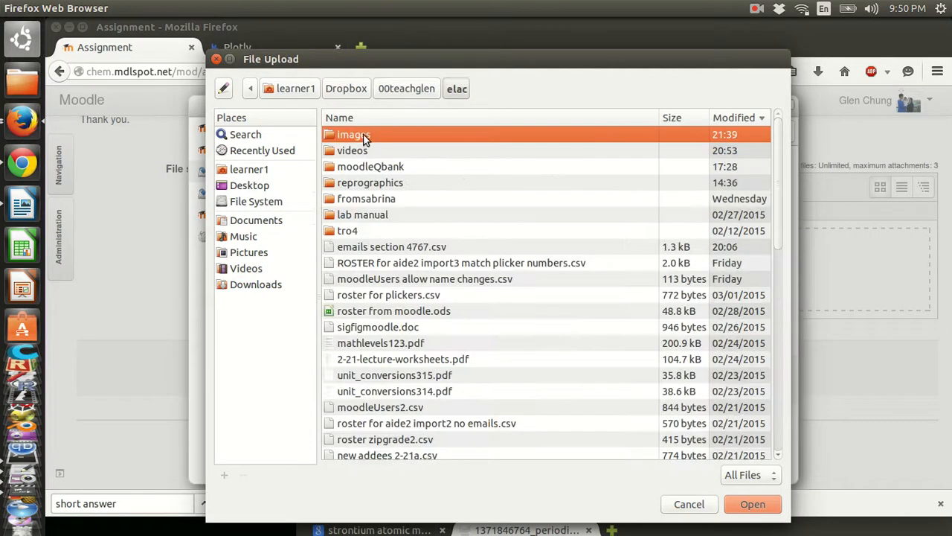
double_click(364, 138)
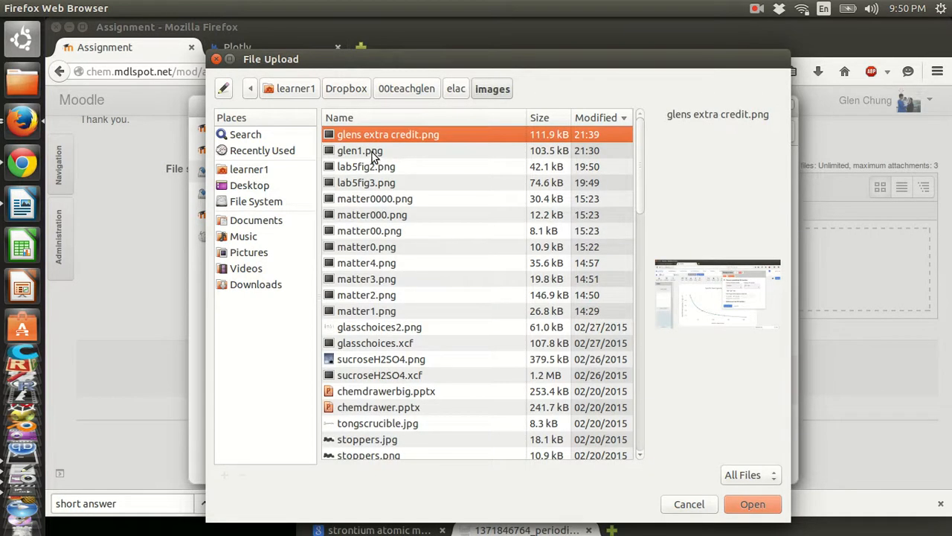
click(374, 153)
double_click(375, 134)
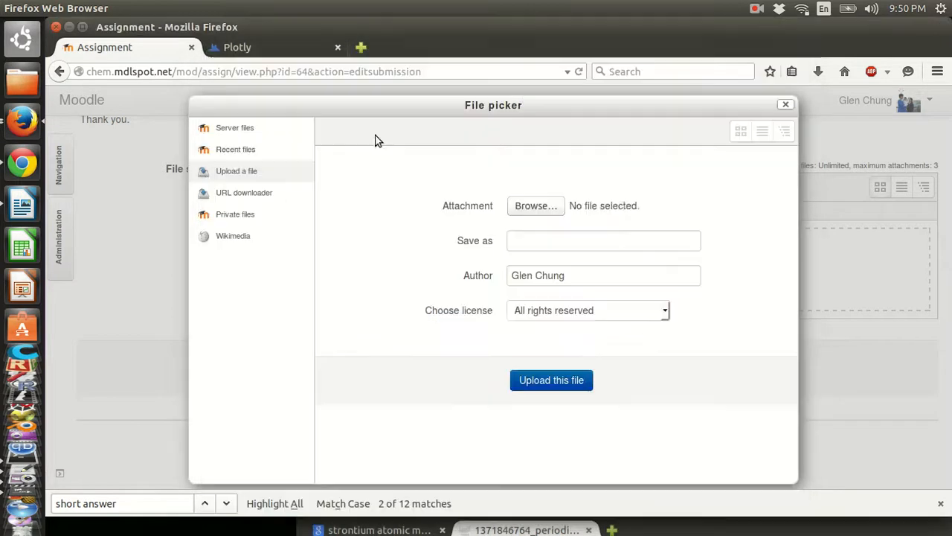
click(557, 392)
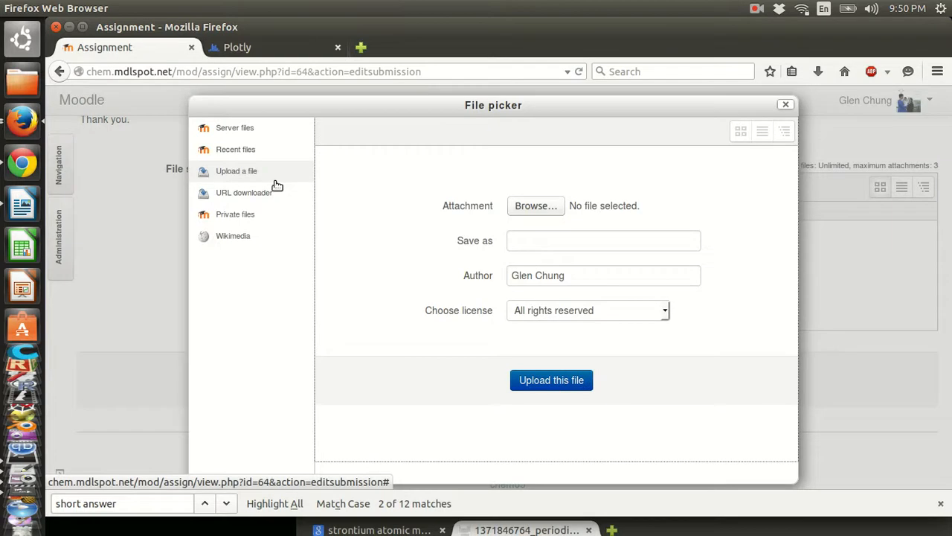
- Upload glen1.png as a second file and save the submission
click(276, 187)
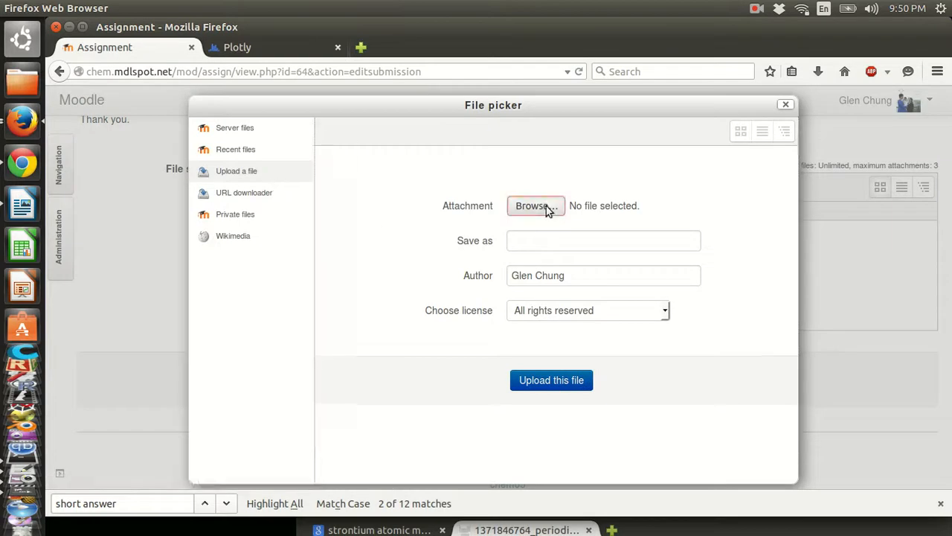
click(546, 207)
double_click(371, 149)
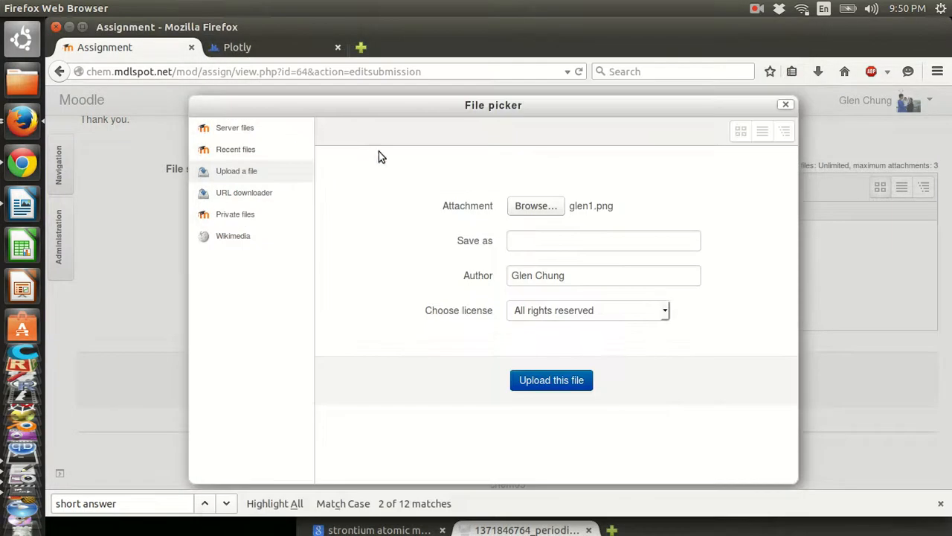
click(555, 381)
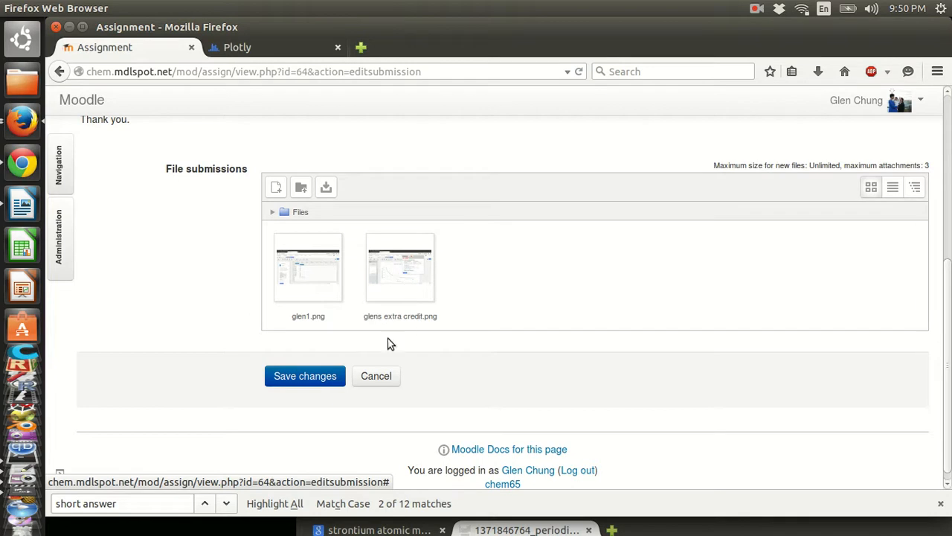
click(310, 376)
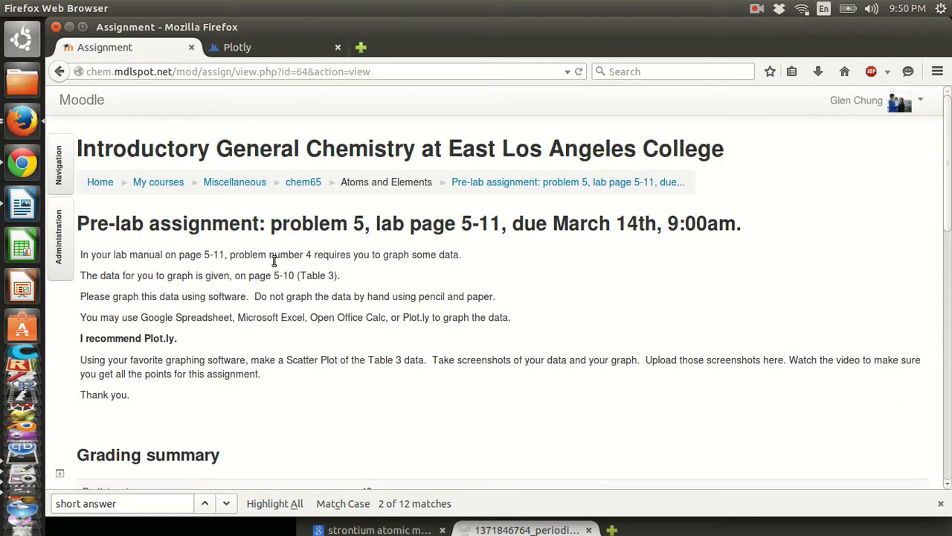
drag(90, 224, 741, 225)
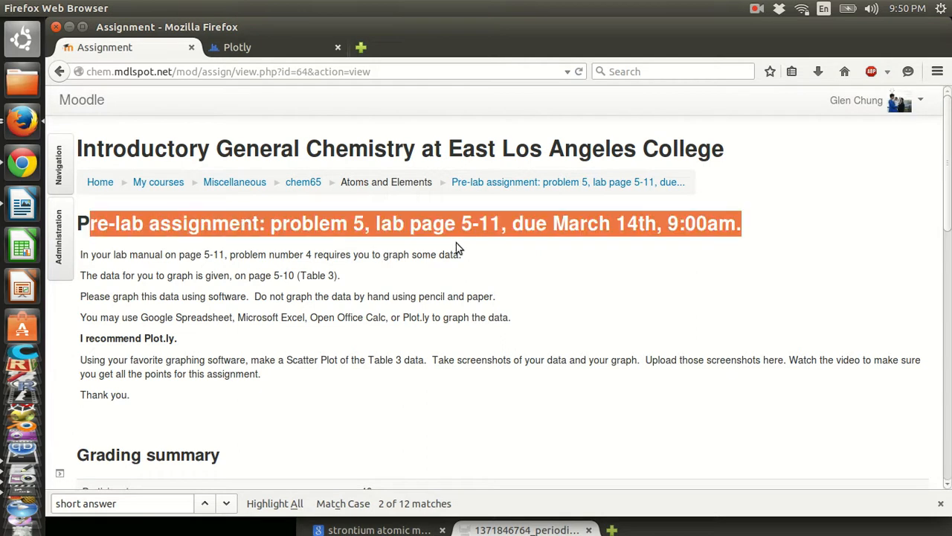
click(503, 241)
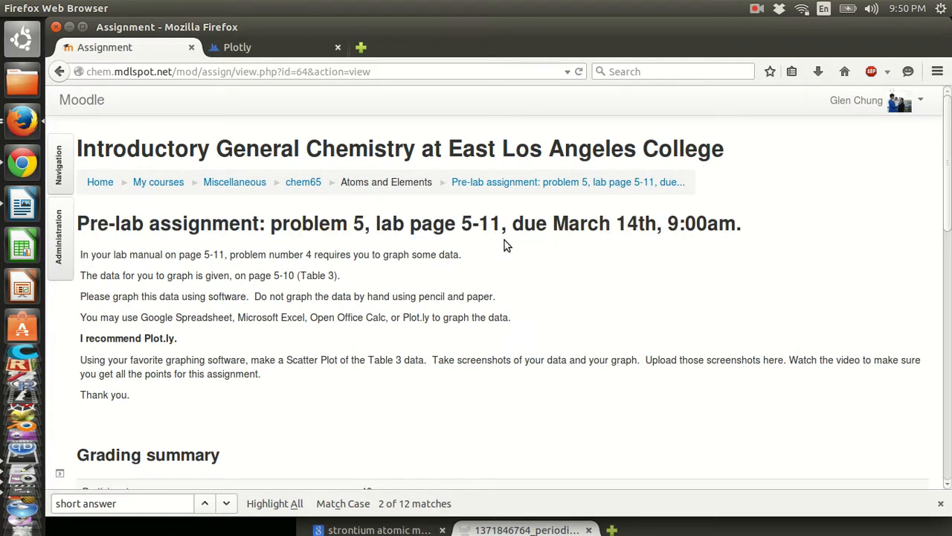
scroll(505, 240, down, 5)
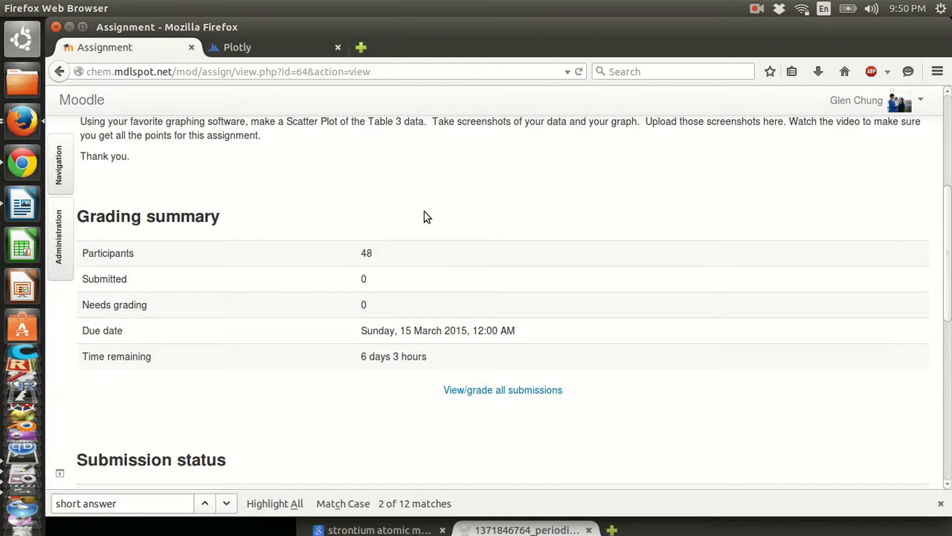
scroll(393, 222, up, 5)
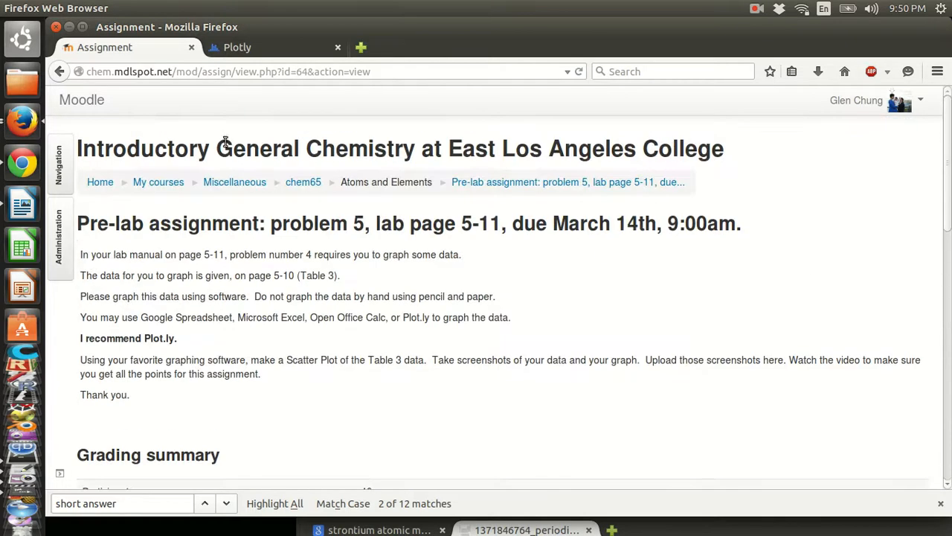
drag(254, 223, 88, 223)
click(139, 255)
scroll(179, 276, down, 3)
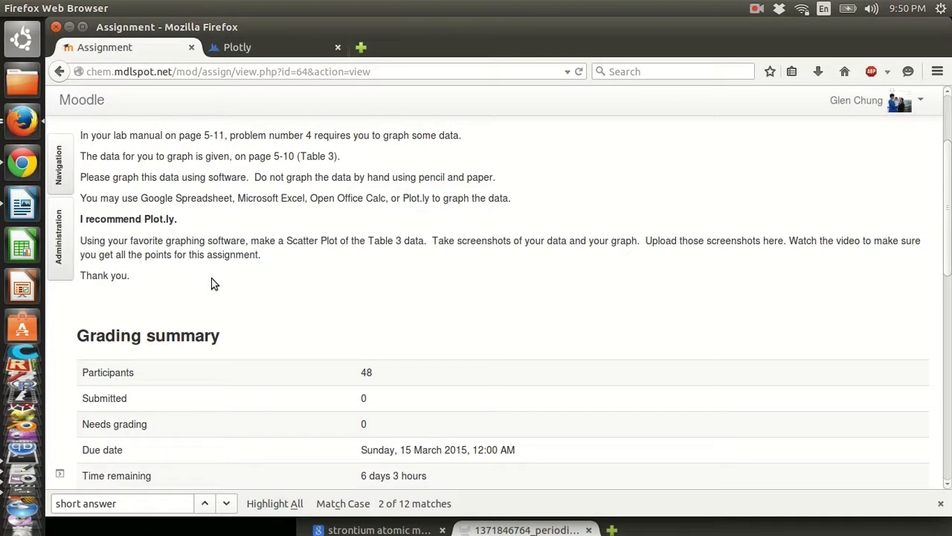
scroll(211, 280, up, 2)
drag(210, 248, 269, 369)
click(269, 369)
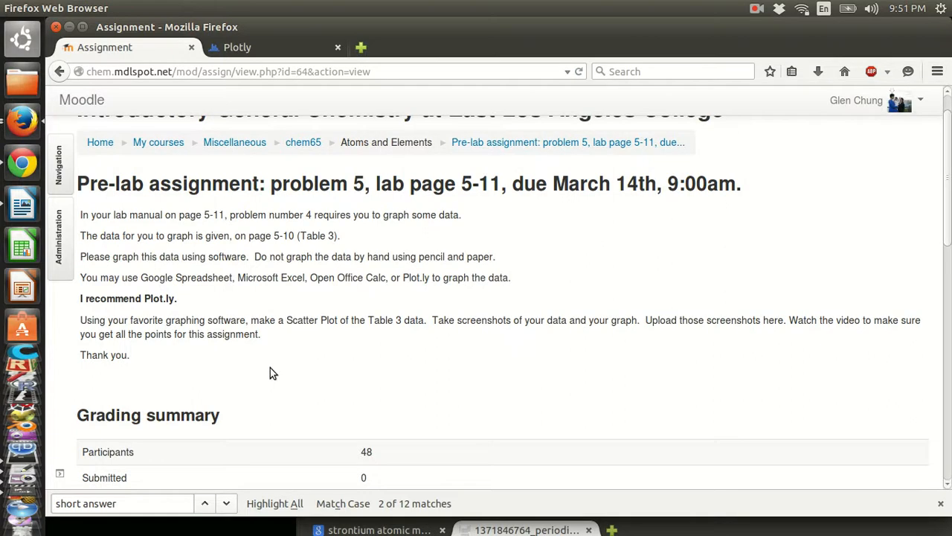